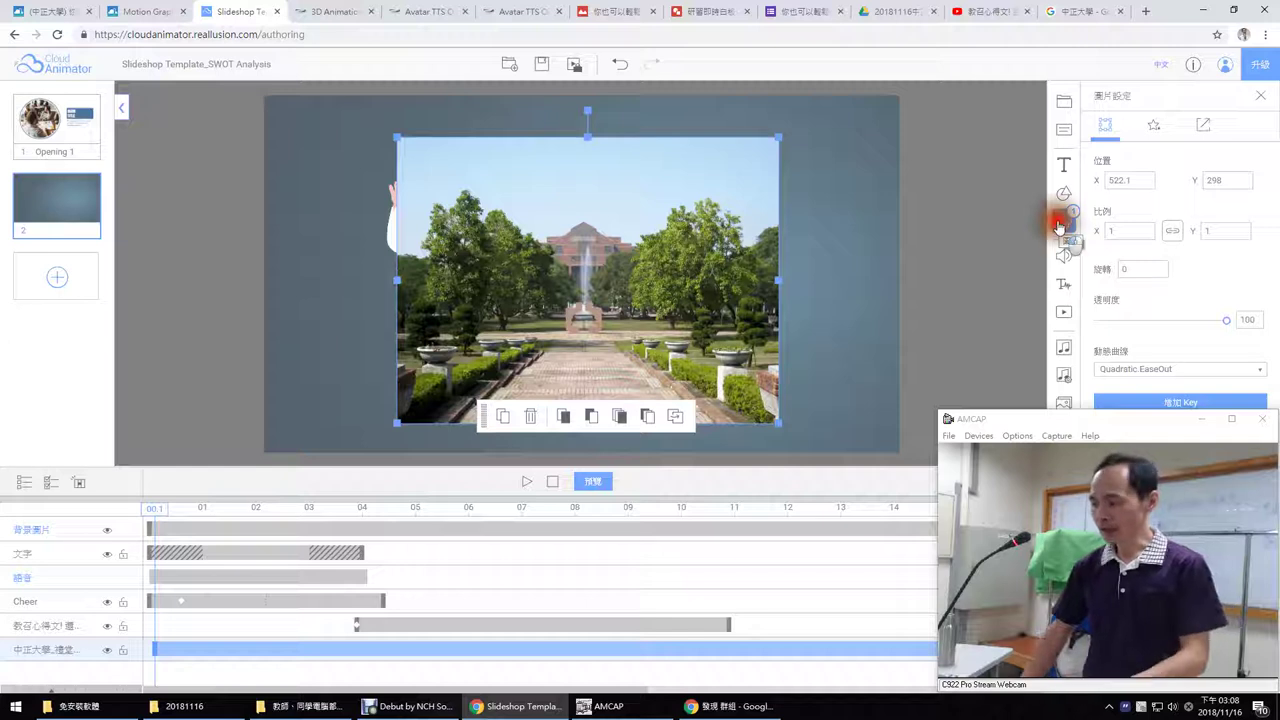
Step: Check the image upload requirements in the custom image library
left_click(1063, 220)
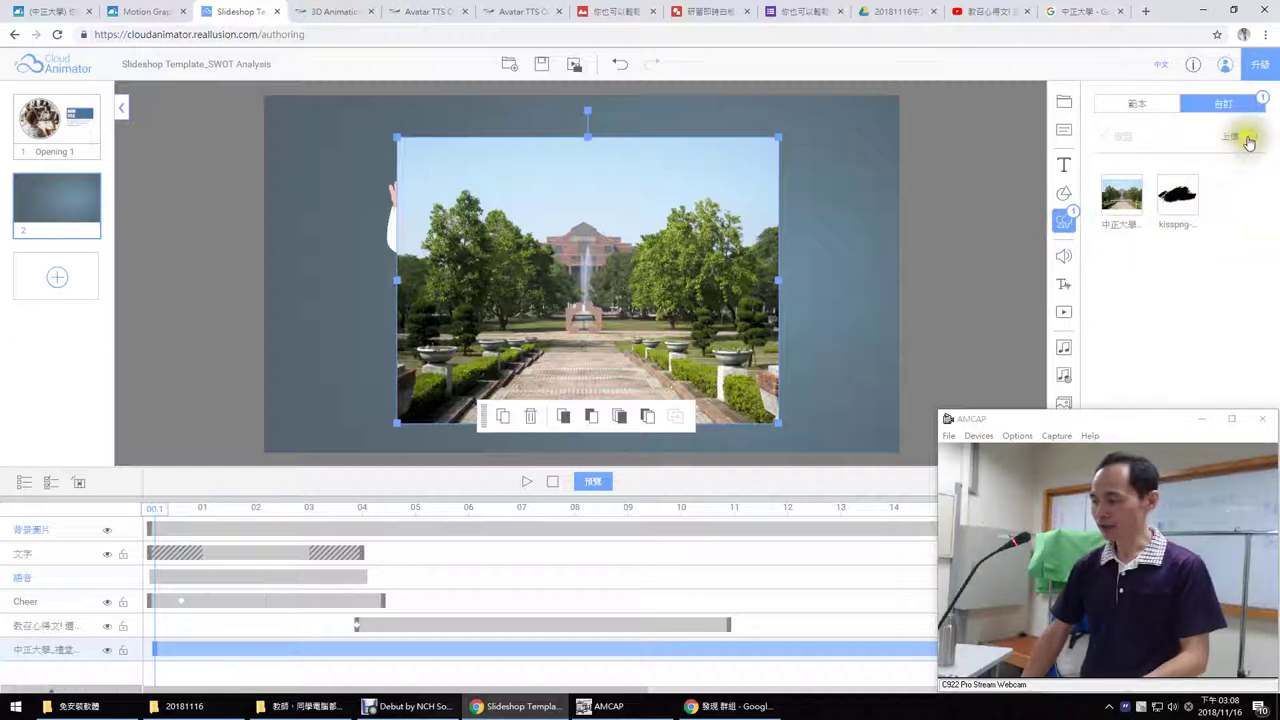
mouse_move(1248, 140)
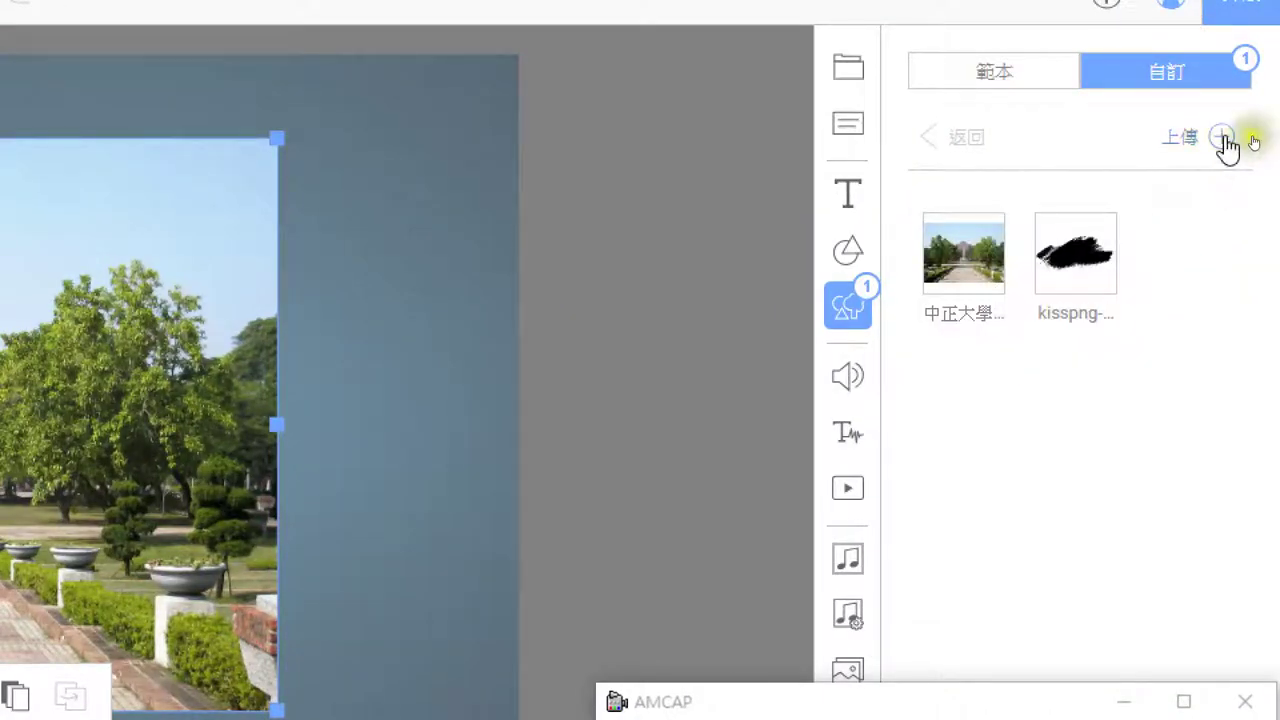
mouse_move(1224, 141)
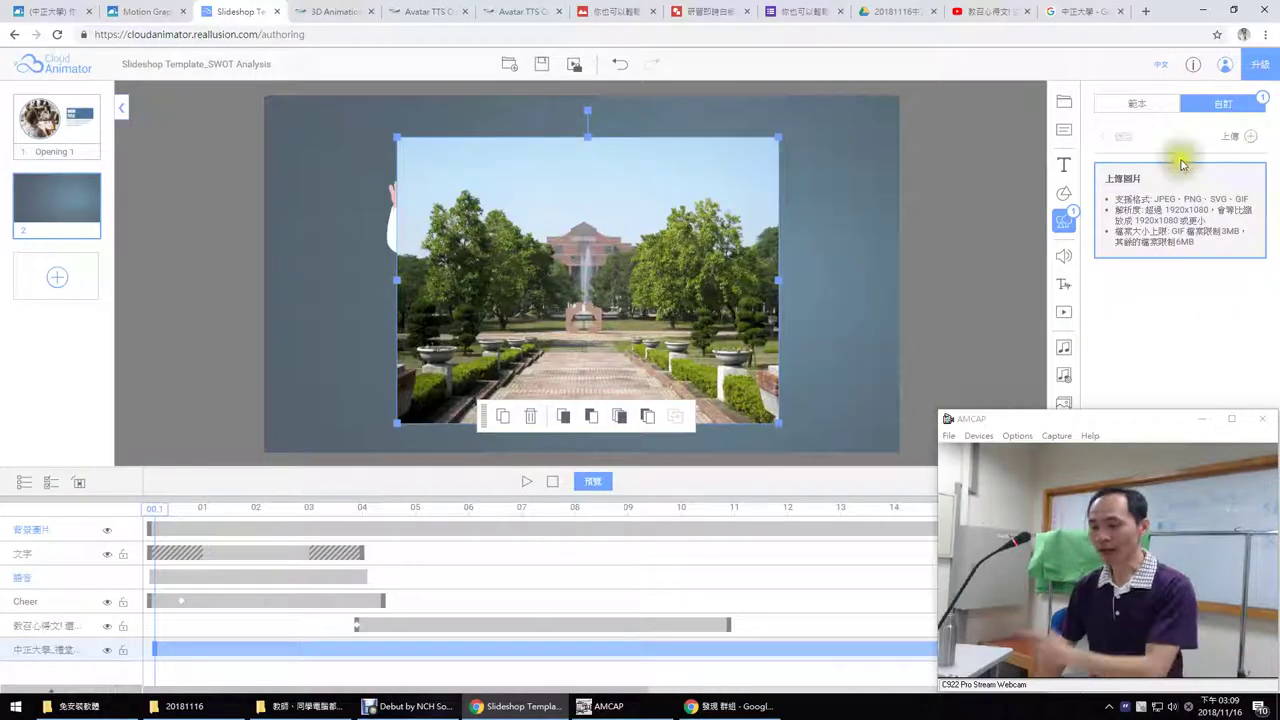
left_click(718, 271)
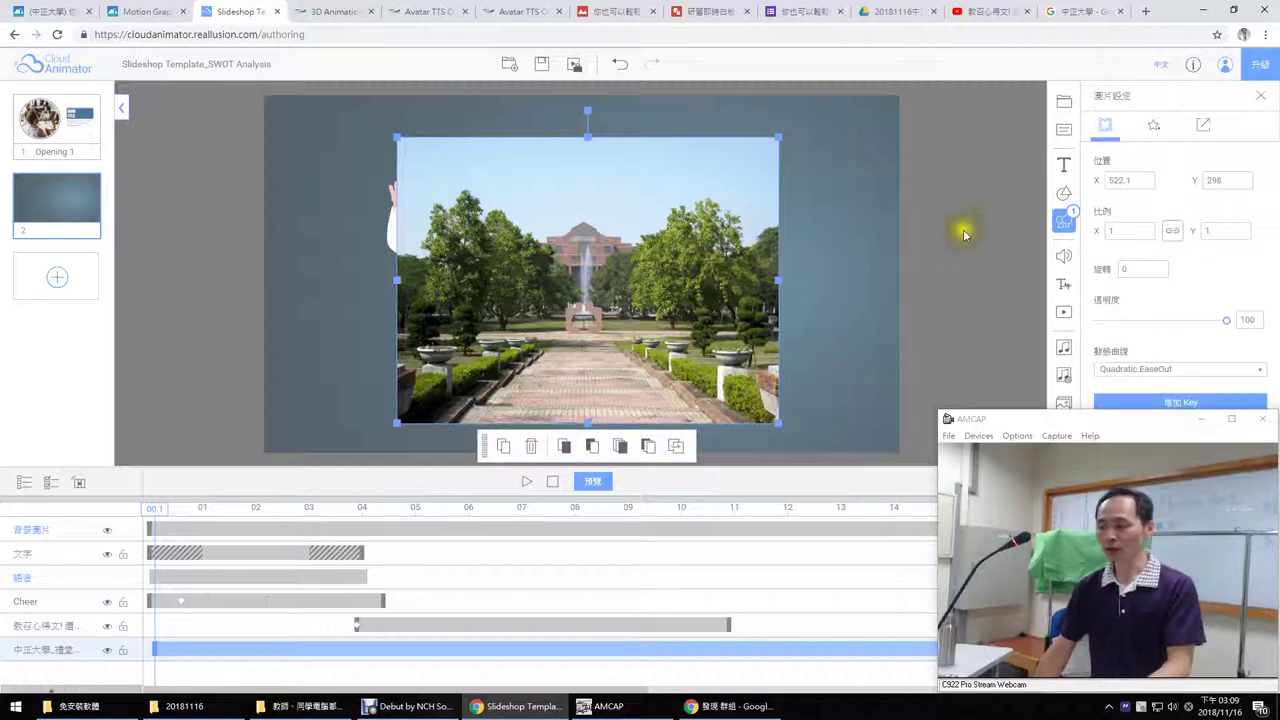
Step: Replace the selected campus photo with the custom kisspng brush-stroke image and move it to about X 744, Y 284
left_click(1063, 220)
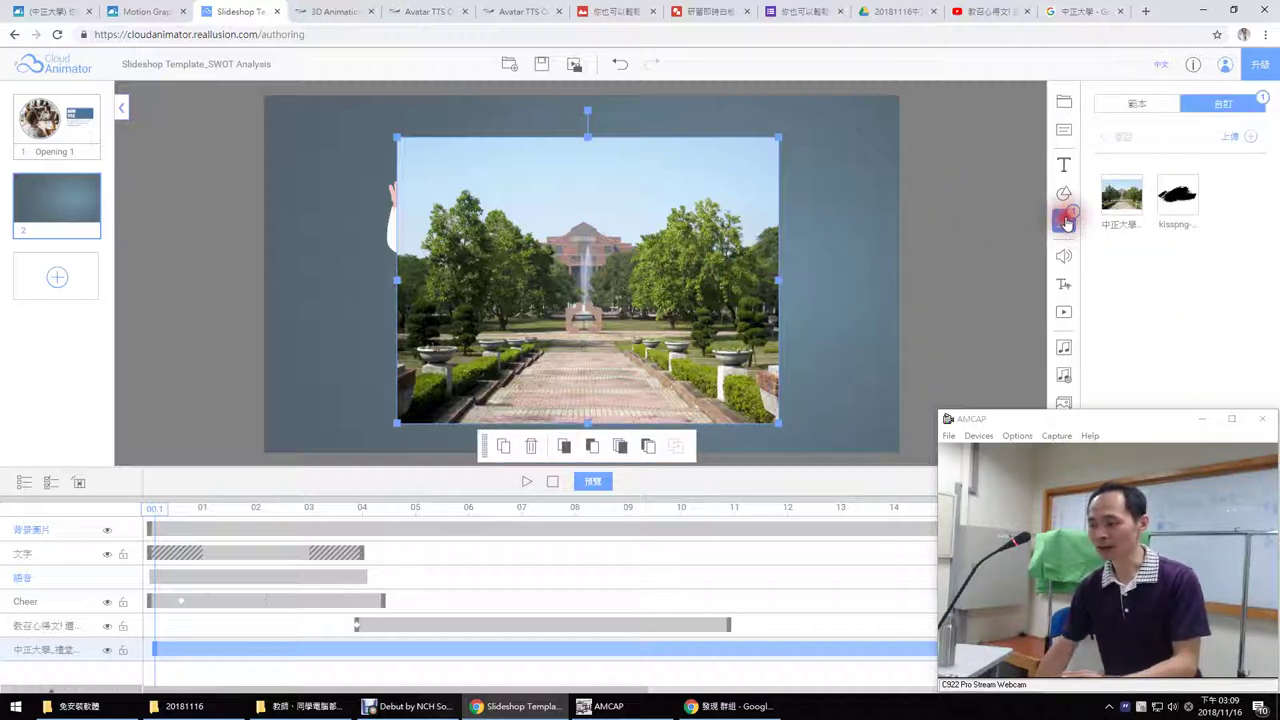
left_click(1172, 210)
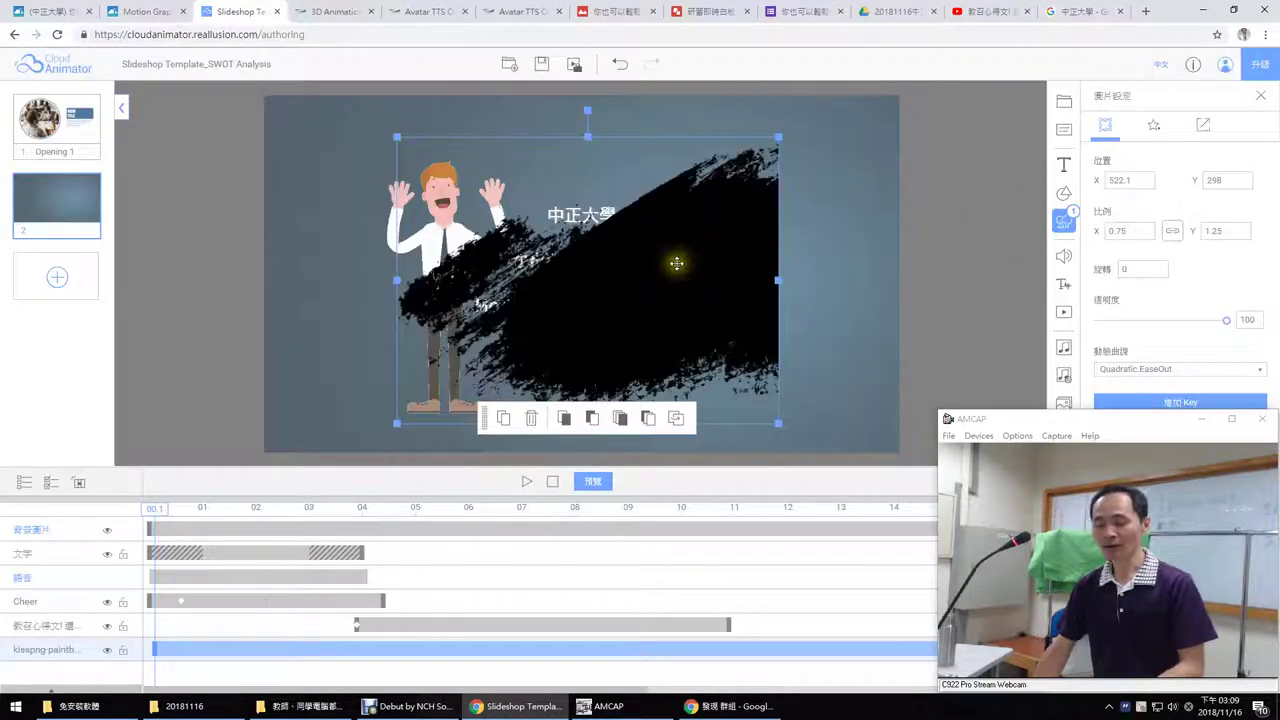
mouse_move(676, 263)
left_mouse_down()
mouse_move(823, 263)
mouse_move(813, 260)
left_mouse_up()
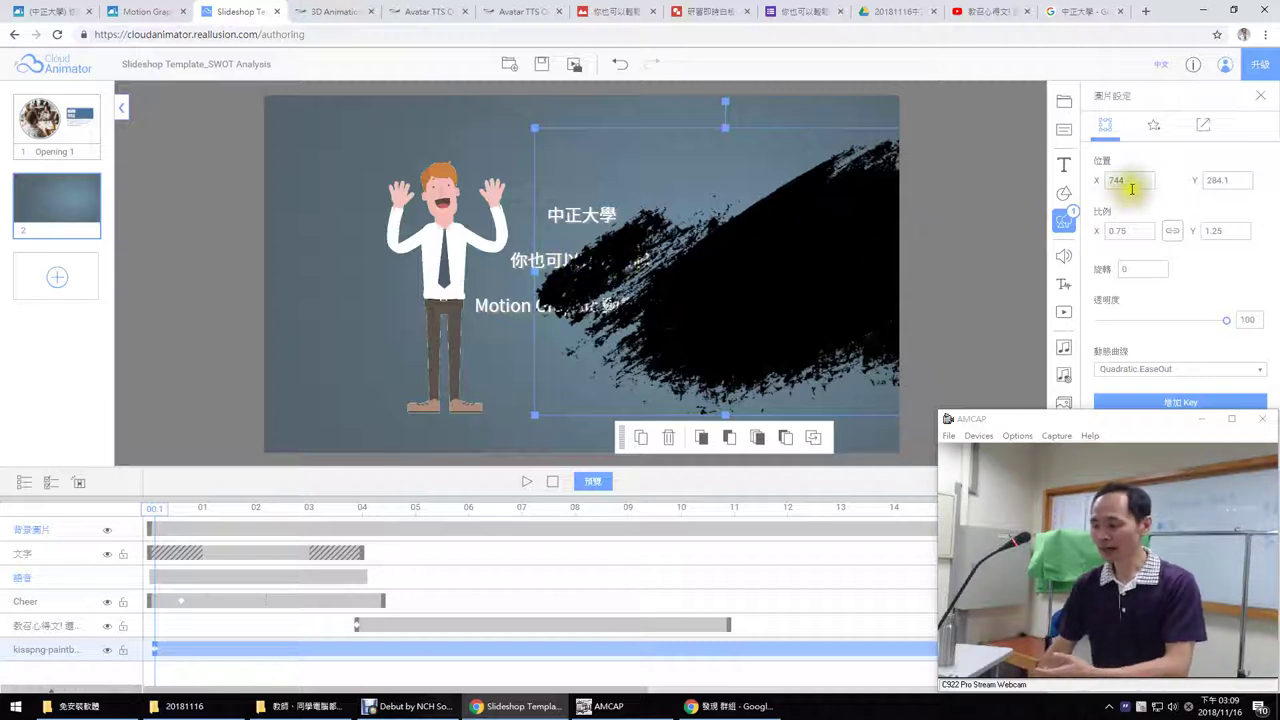
left_click(1146, 270)
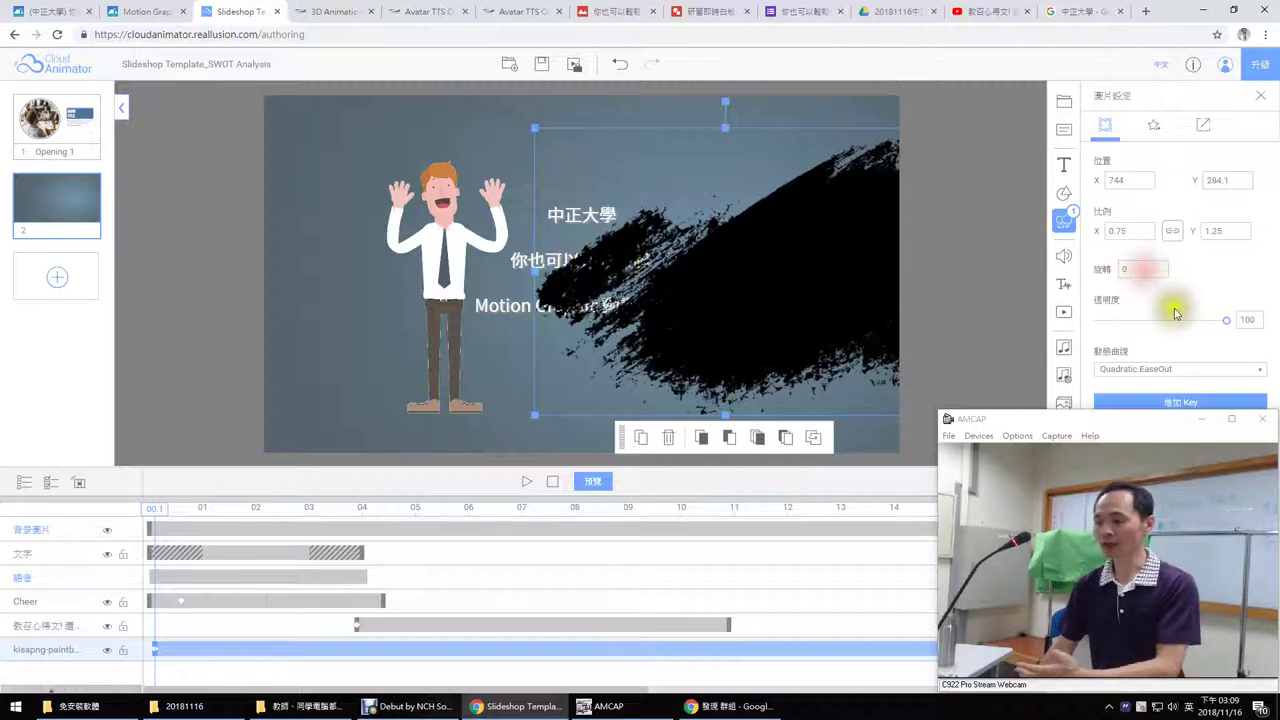
mouse_move(1227, 333)
left_mouse_down()
mouse_move(1122, 331)
mouse_move(1171, 308)
mouse_move(1228, 312)
left_mouse_up()
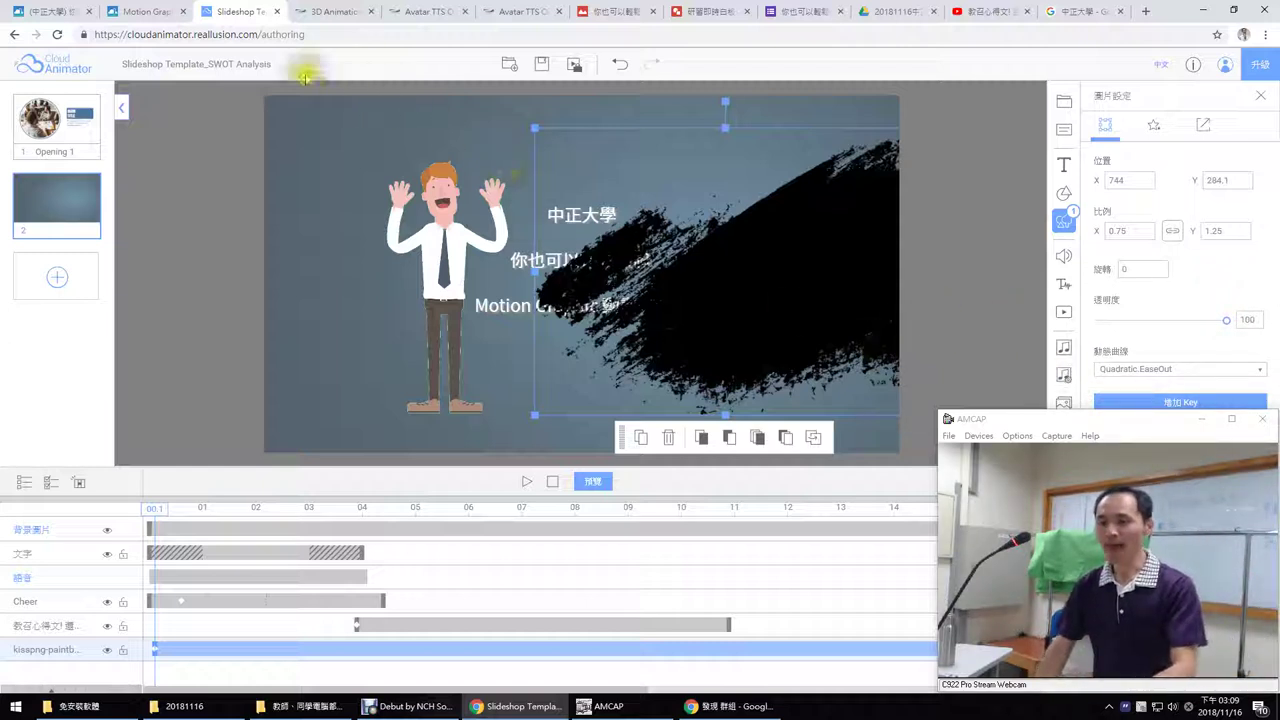
Step: Browse the built-in template characters in the image library, such as Cheer and Explain_L
left_click(45, 12)
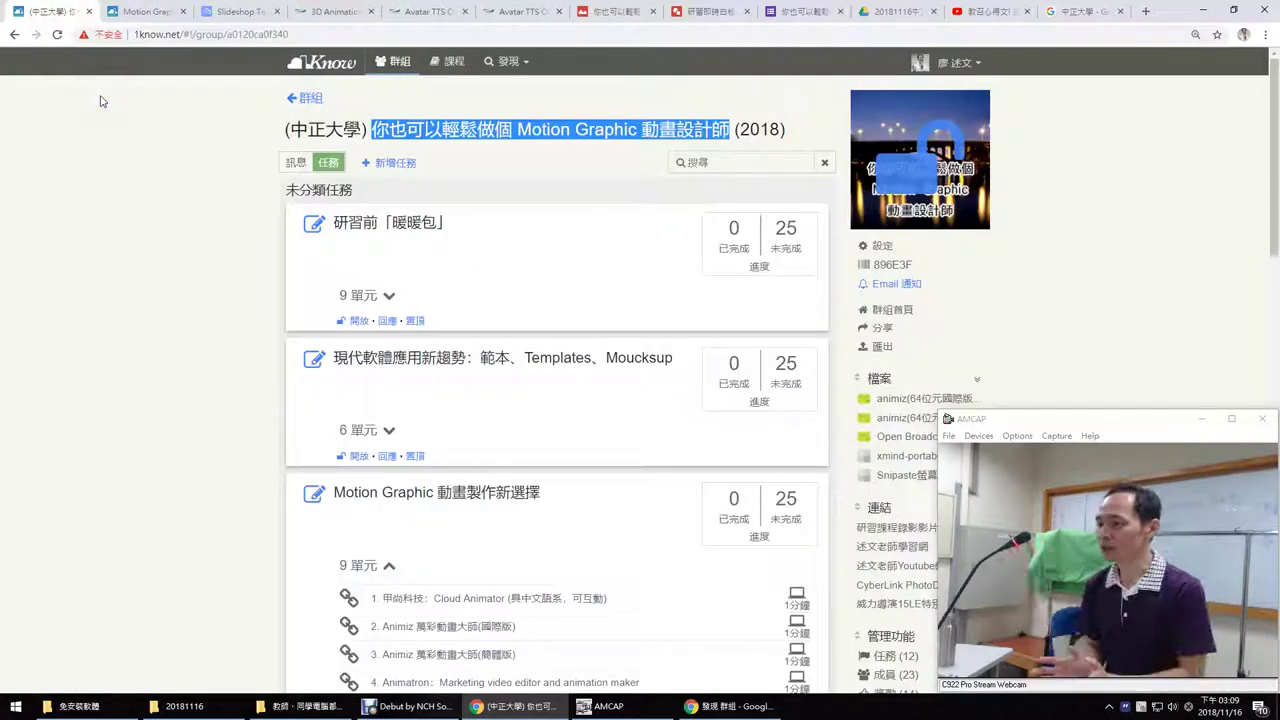
left_click(245, 12)
left_click(1004, 270)
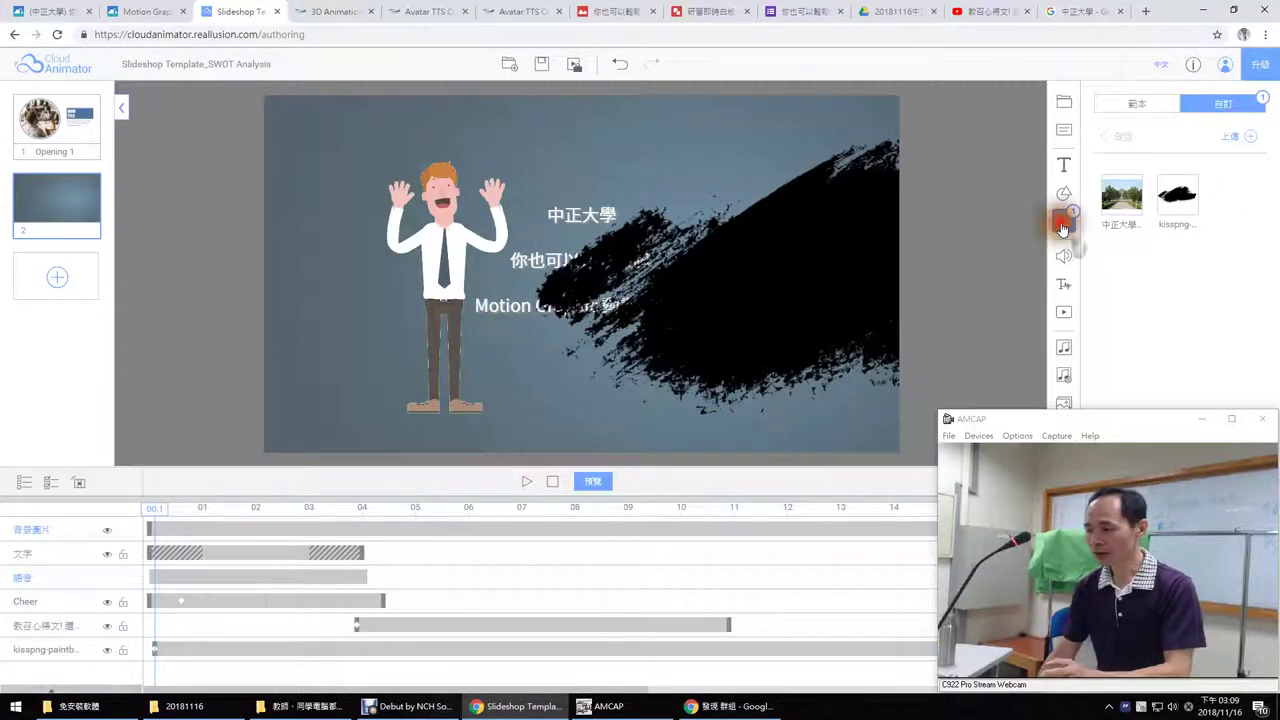
left_click(1136, 104)
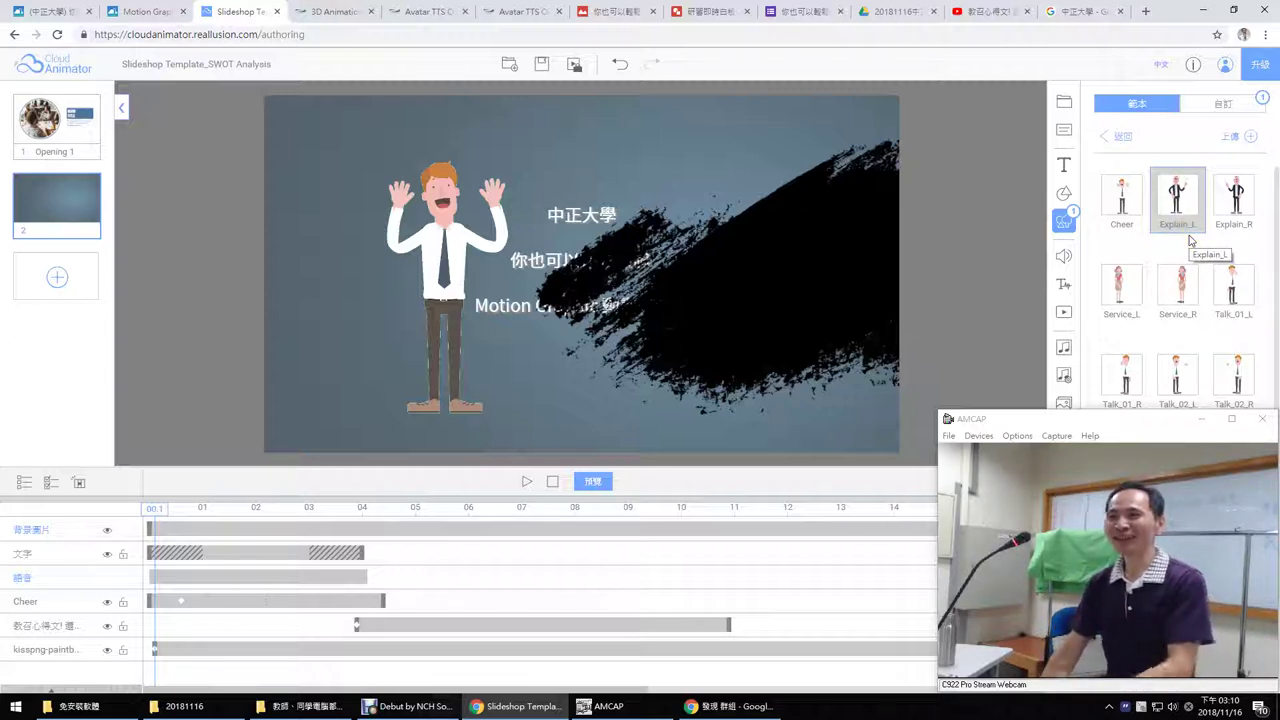
Step: Switch to the 1know course page and expand the units of the task 免費影像、影片素材資源
left_click(45, 11)
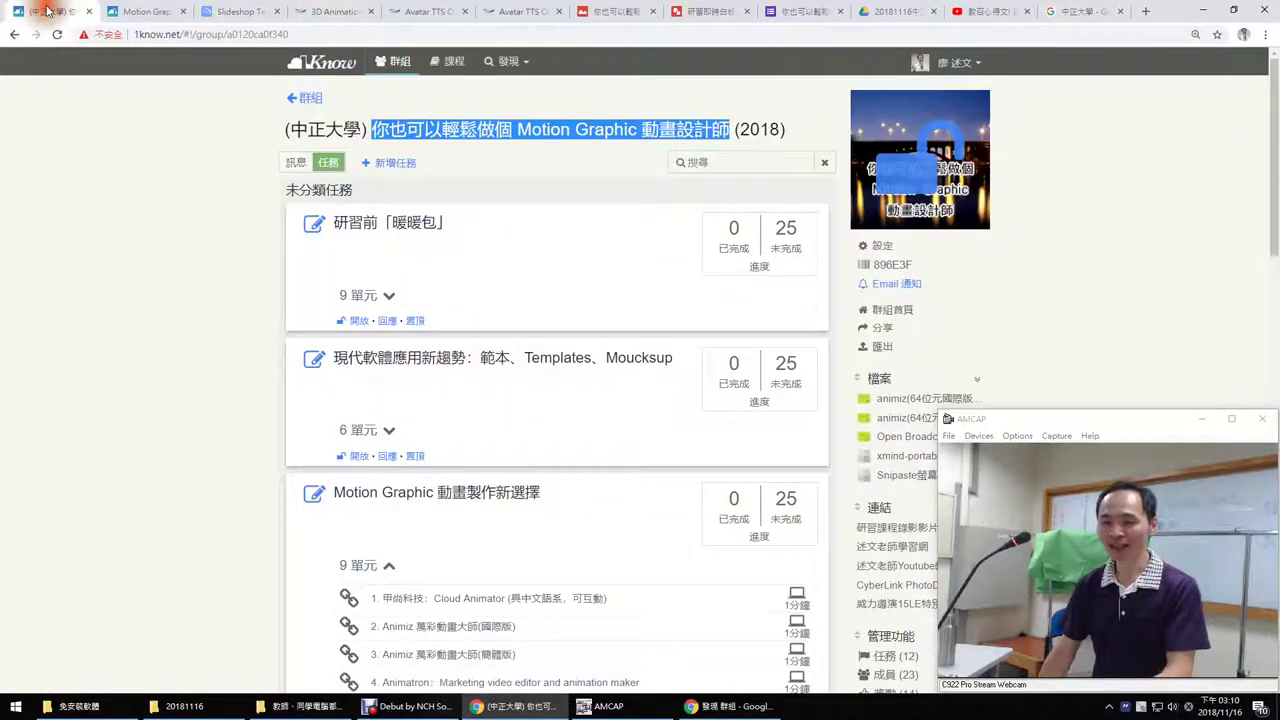
left_click(378, 565)
scroll(188, 518, "down", 1)
scroll(190, 522, "down", 5)
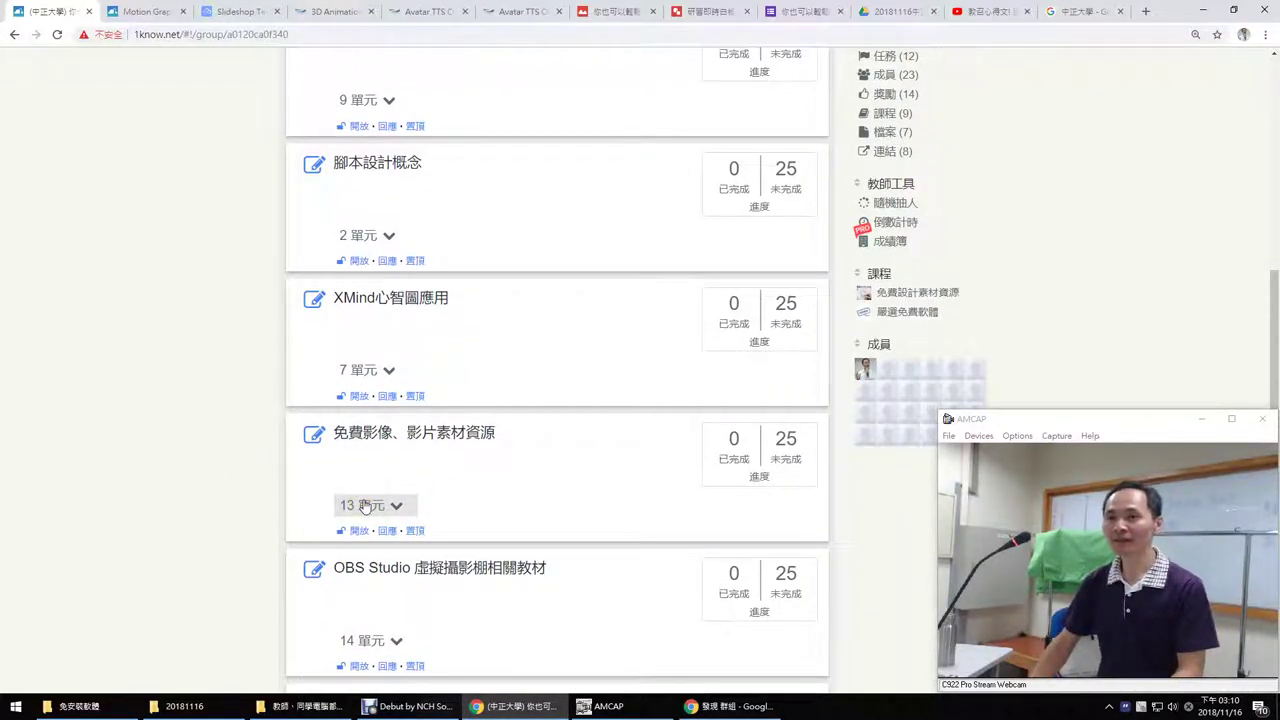
left_click(365, 505)
scroll(290, 508, "down", 2)
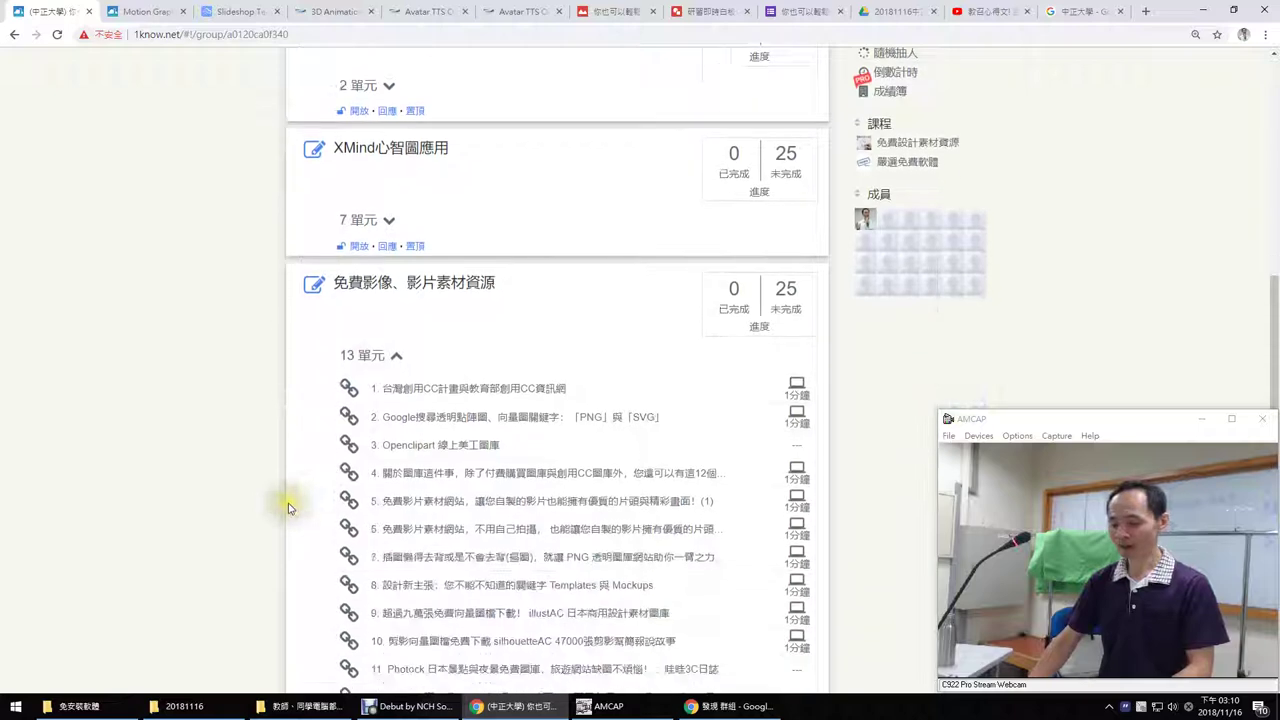
scroll(288, 508, "down", 2)
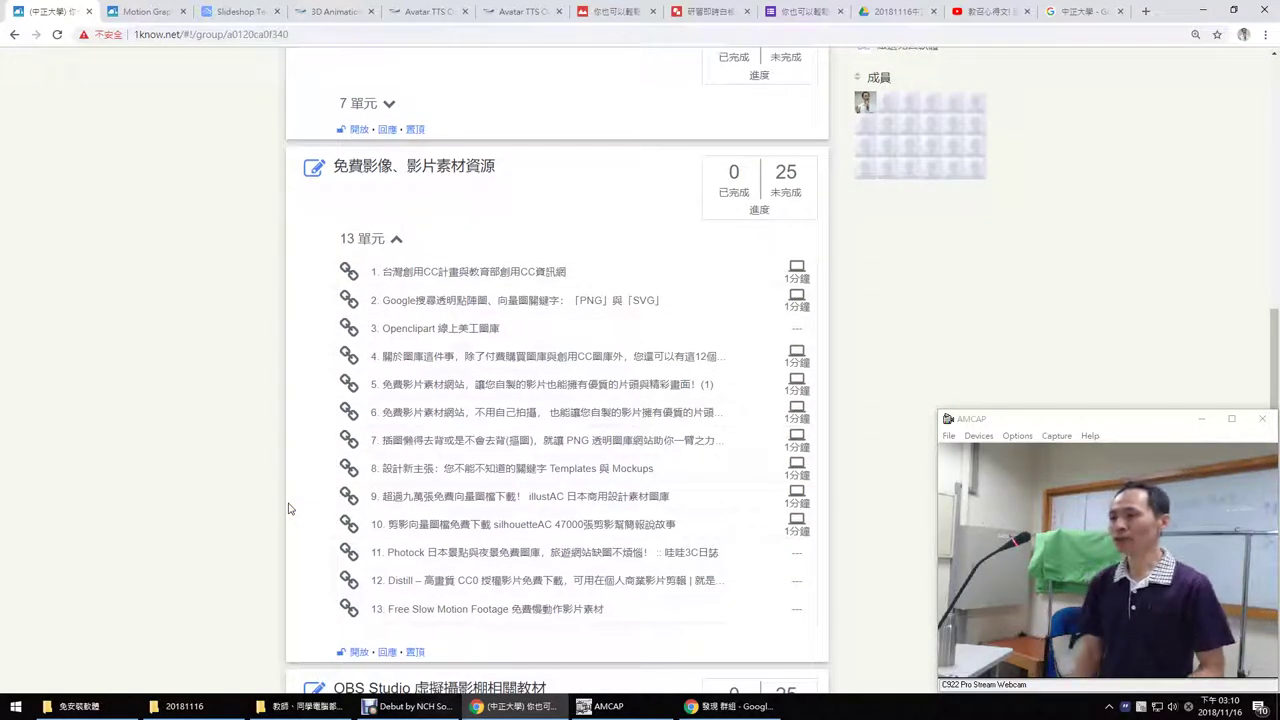
Step: Mark the first Creative Commons unit with a red box, an ellipse and handwritten CC0 notes, and clear the markings
left_click(392, 266)
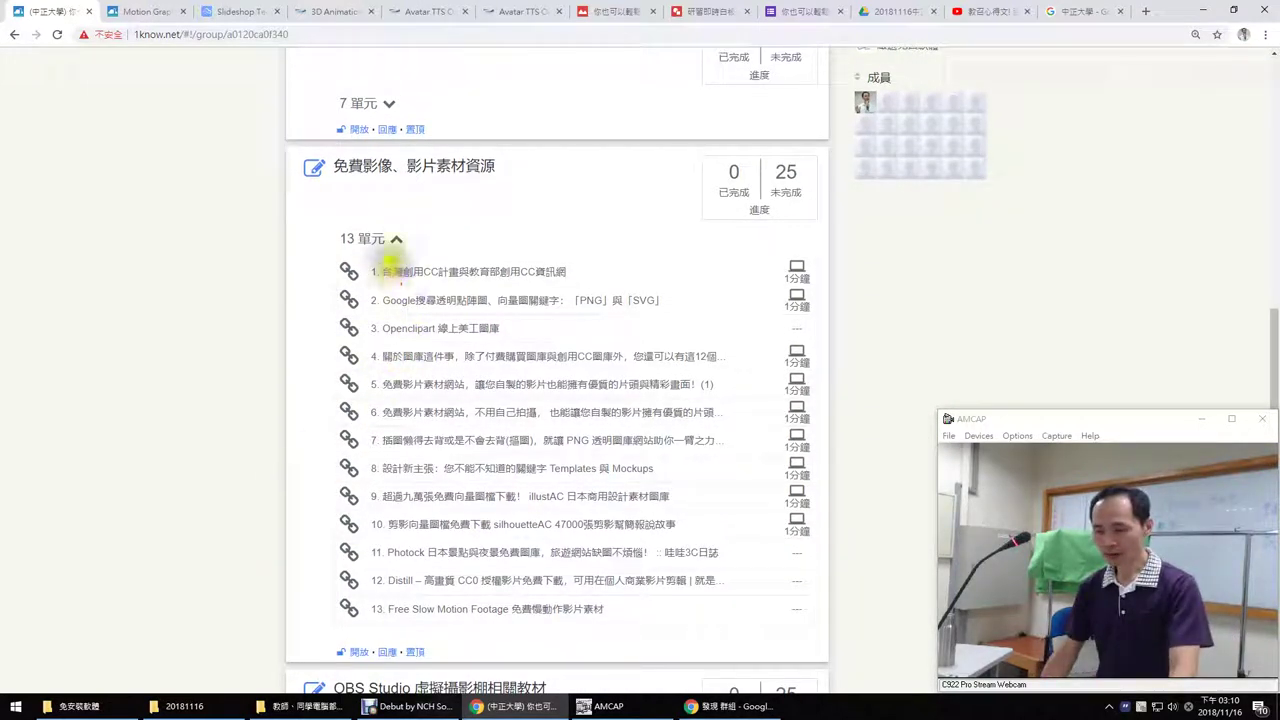
left_click_drag(389, 261, 468, 287)
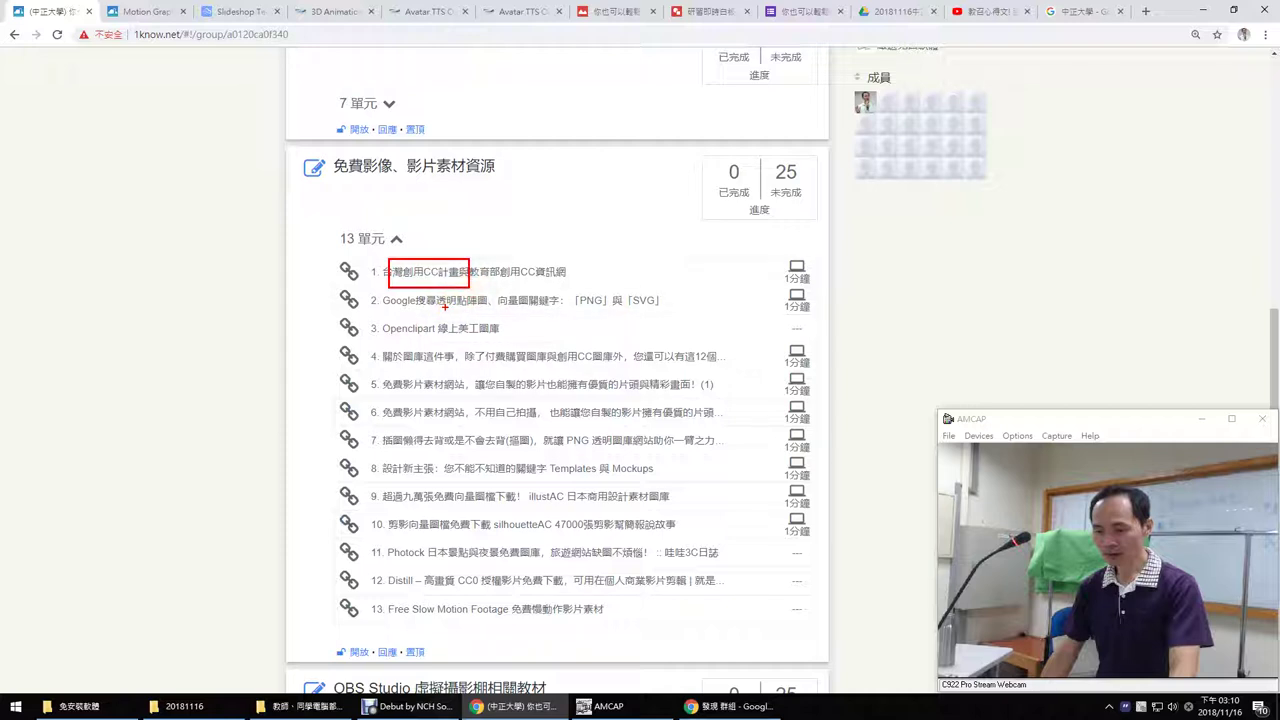
left_click(445, 307)
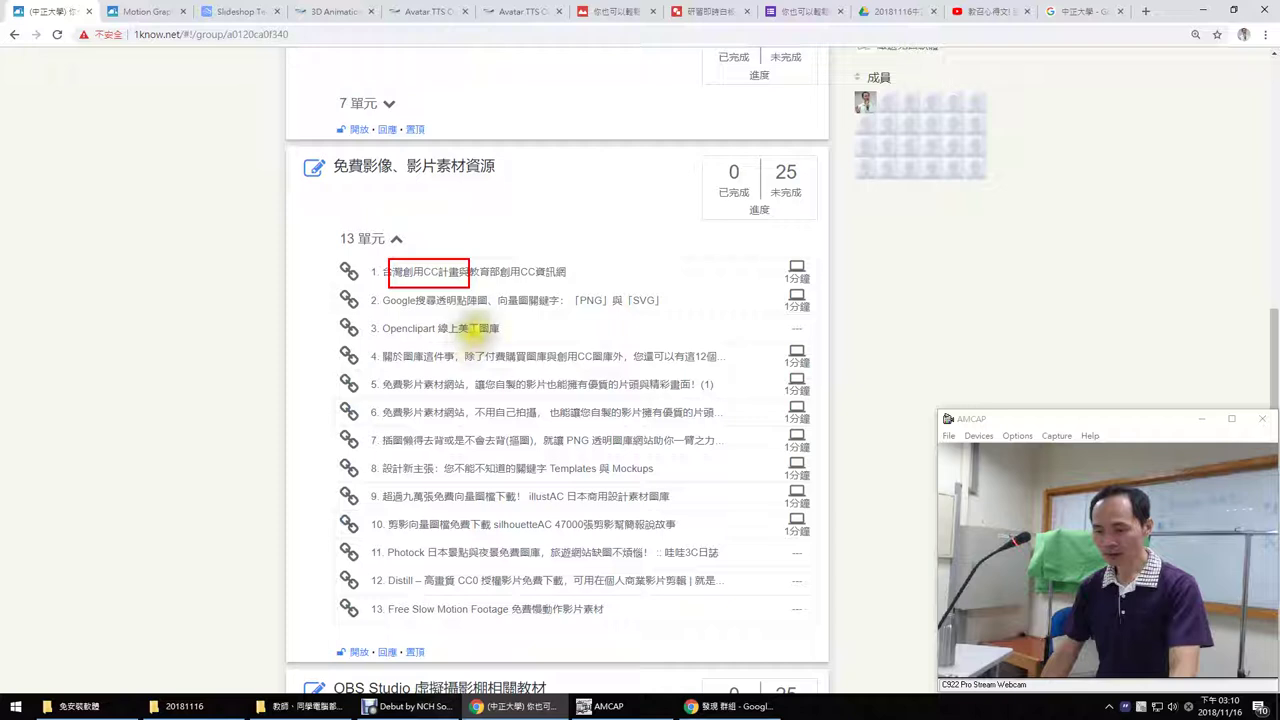
mouse_move(540, 286)
left_mouse_down()
mouse_move(495, 265)
mouse_move(565, 282)
left_mouse_up()
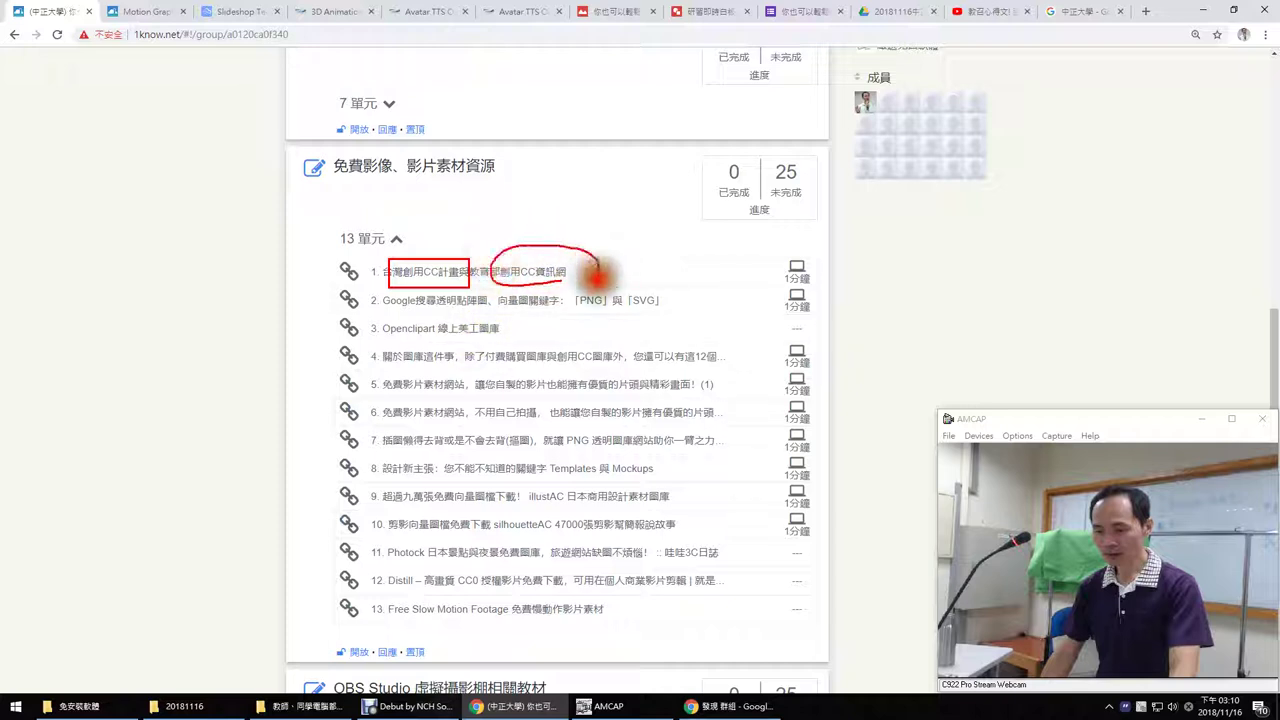
mouse_move(598, 186)
left_mouse_down()
mouse_move(567, 205)
mouse_move(664, 215)
mouse_move(669, 190)
mouse_move(647, 265)
mouse_move(650, 232)
mouse_move(672, 255)
mouse_move(680, 240)
mouse_move(696, 250)
mouse_move(739, 232)
mouse_move(737, 290)
left_mouse_up()
left_click_drag(545, 232, 648, 233)
left_click_drag(618, 290, 765, 287)
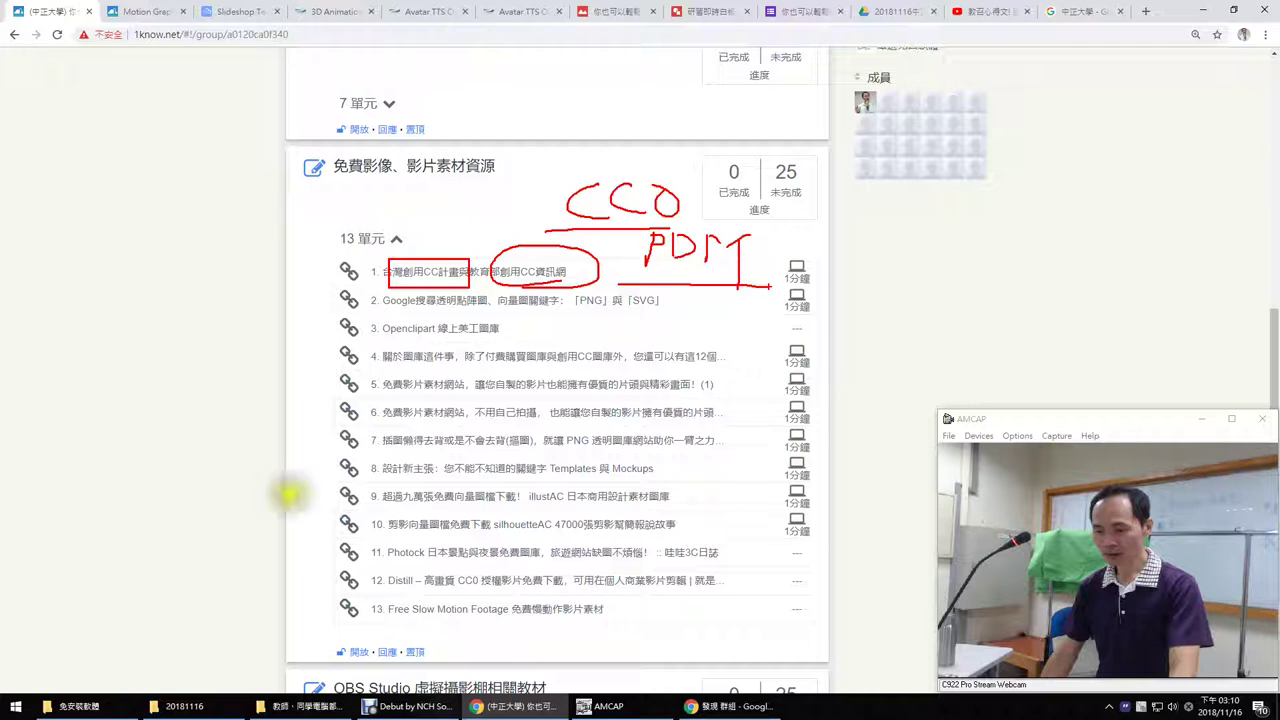
key("Escape")
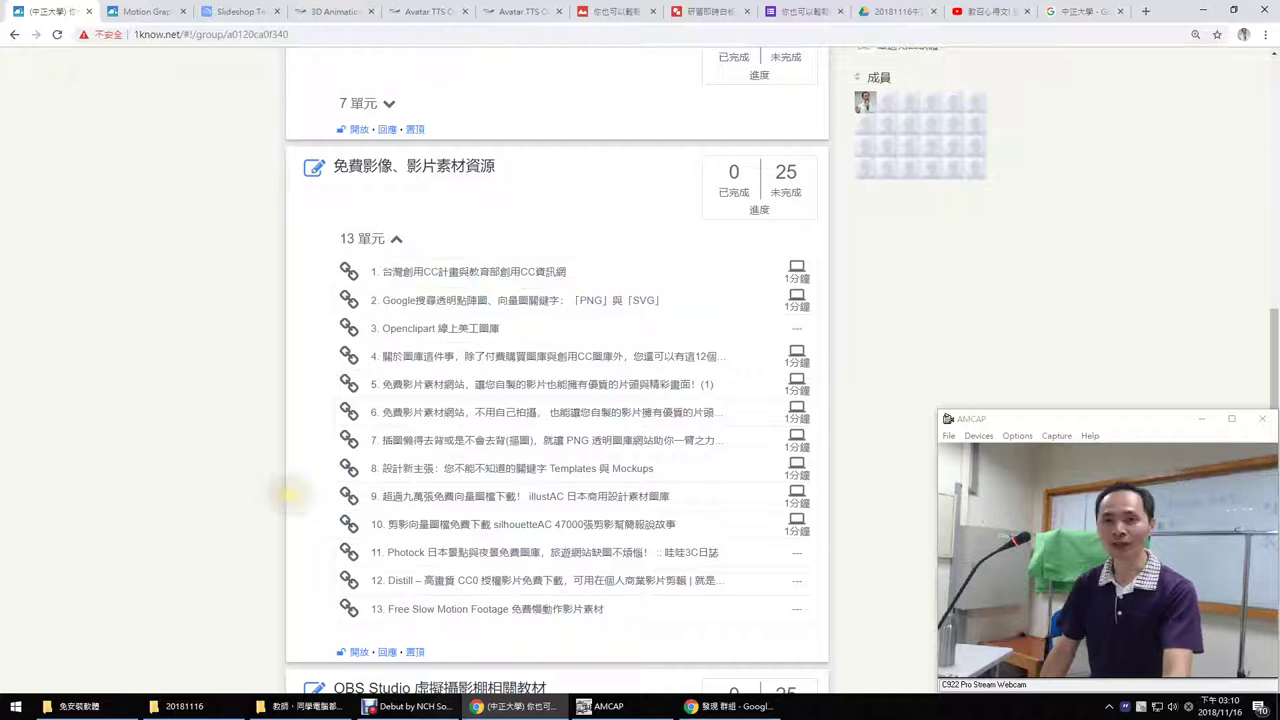
Step: Open the unit Openclipart 線上美工圖庫 and follow its link to the openclipart.org website
left_click(446, 338)
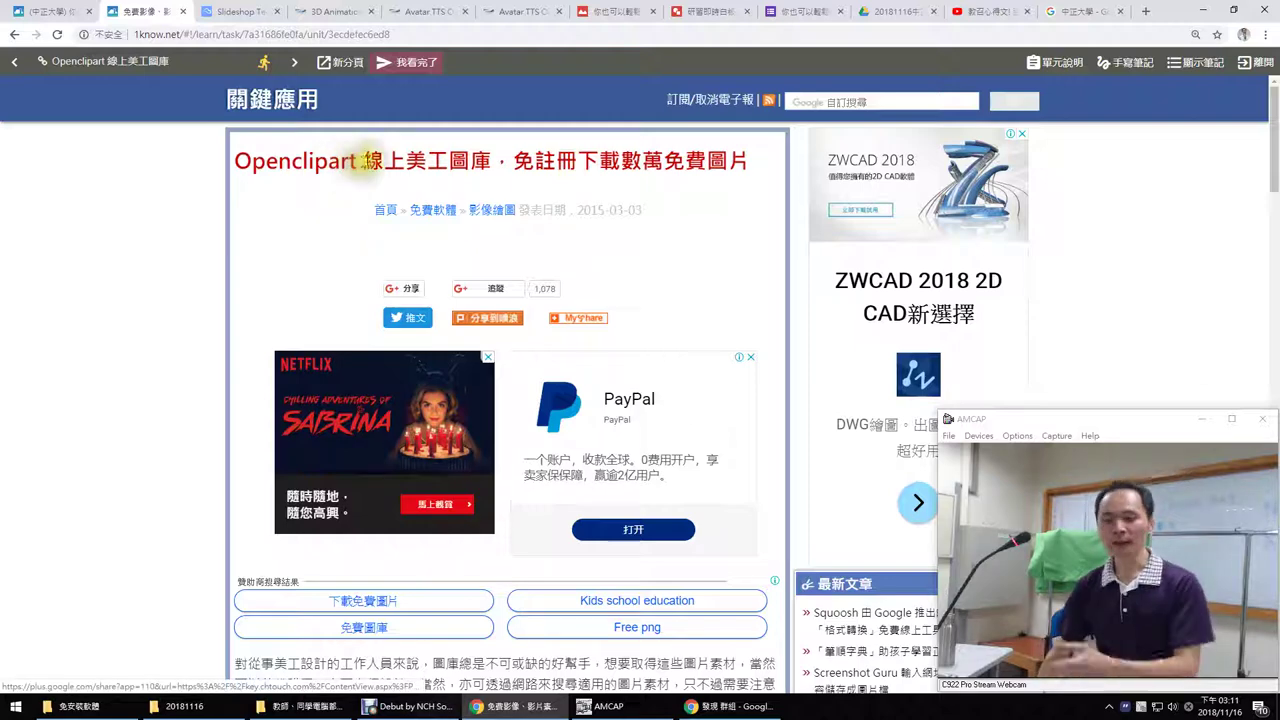
scroll(351, 277, "down", 3)
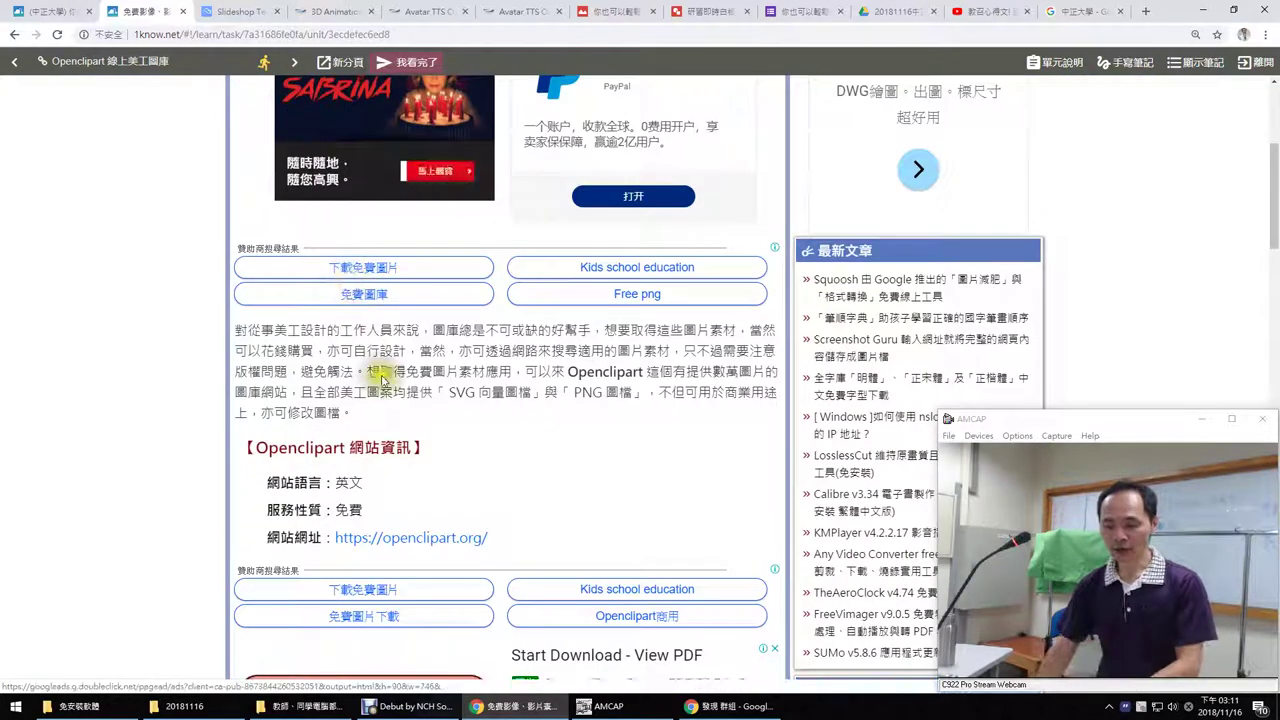
left_click(400, 538)
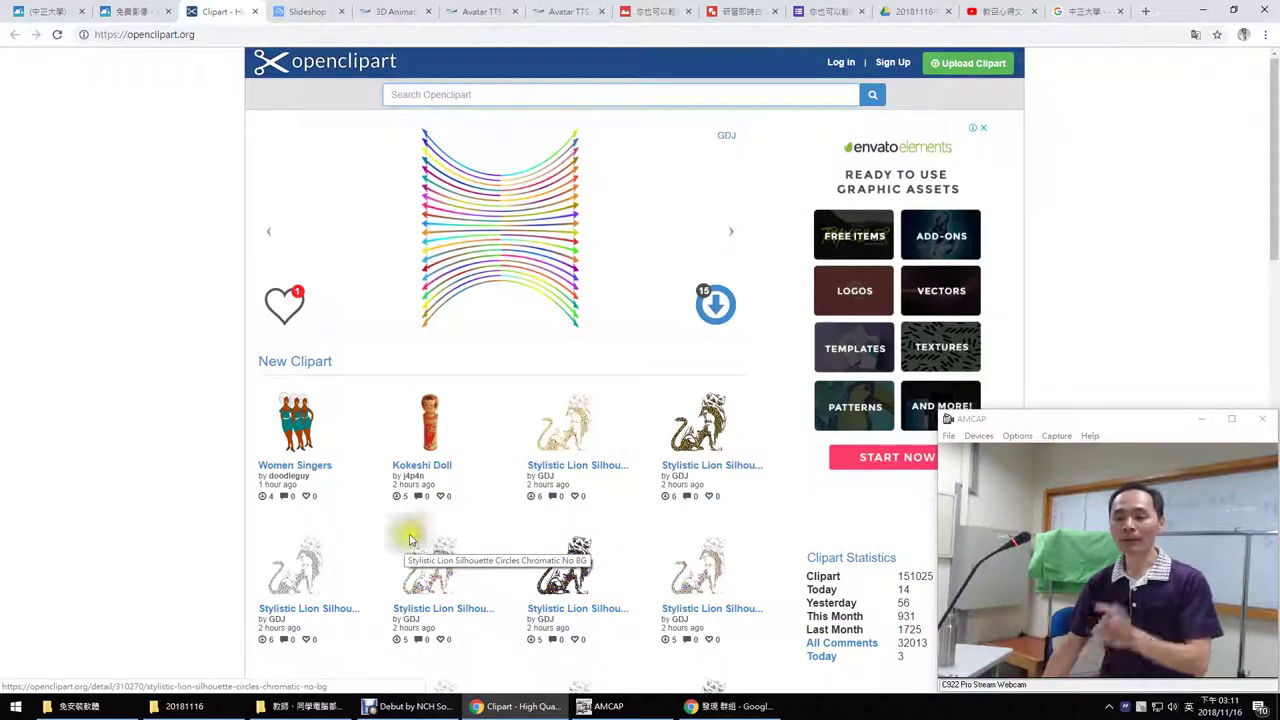
left_click(588, 350)
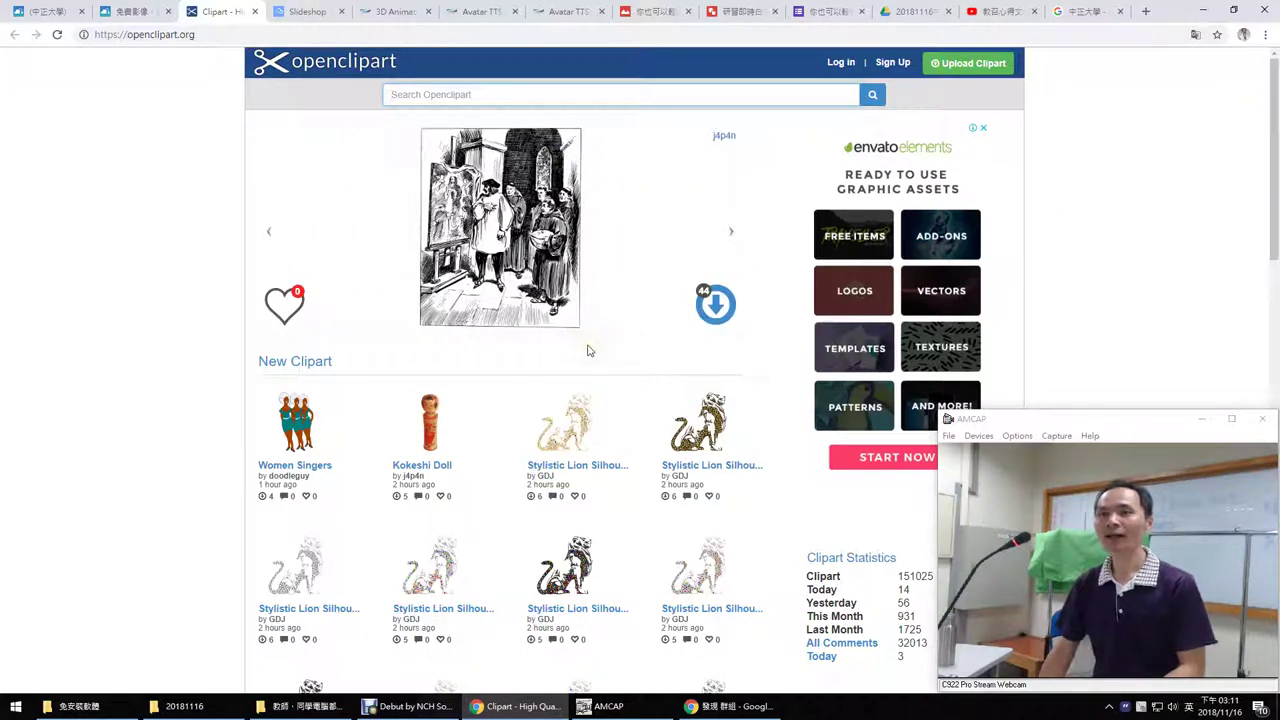
Step: Search Openclipart for xmas and open the sapin-01-xmas Christmas tree clipart
left_click(446, 94)
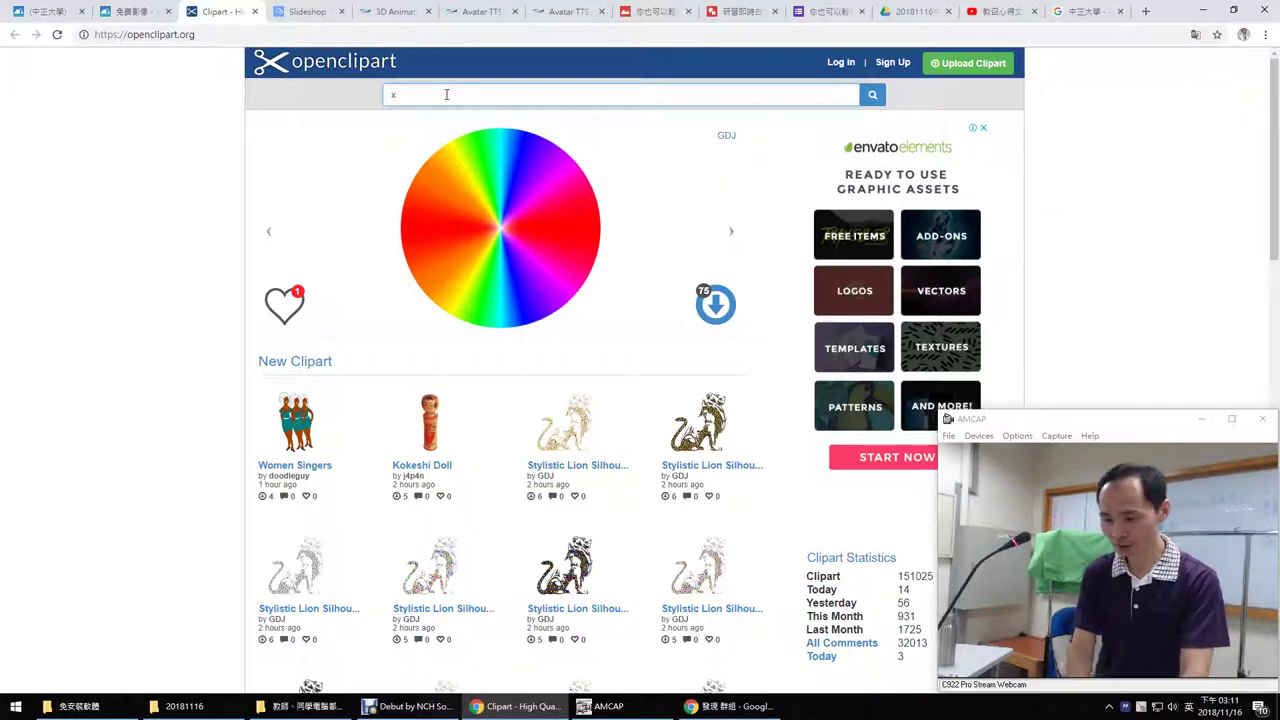
key("Return")
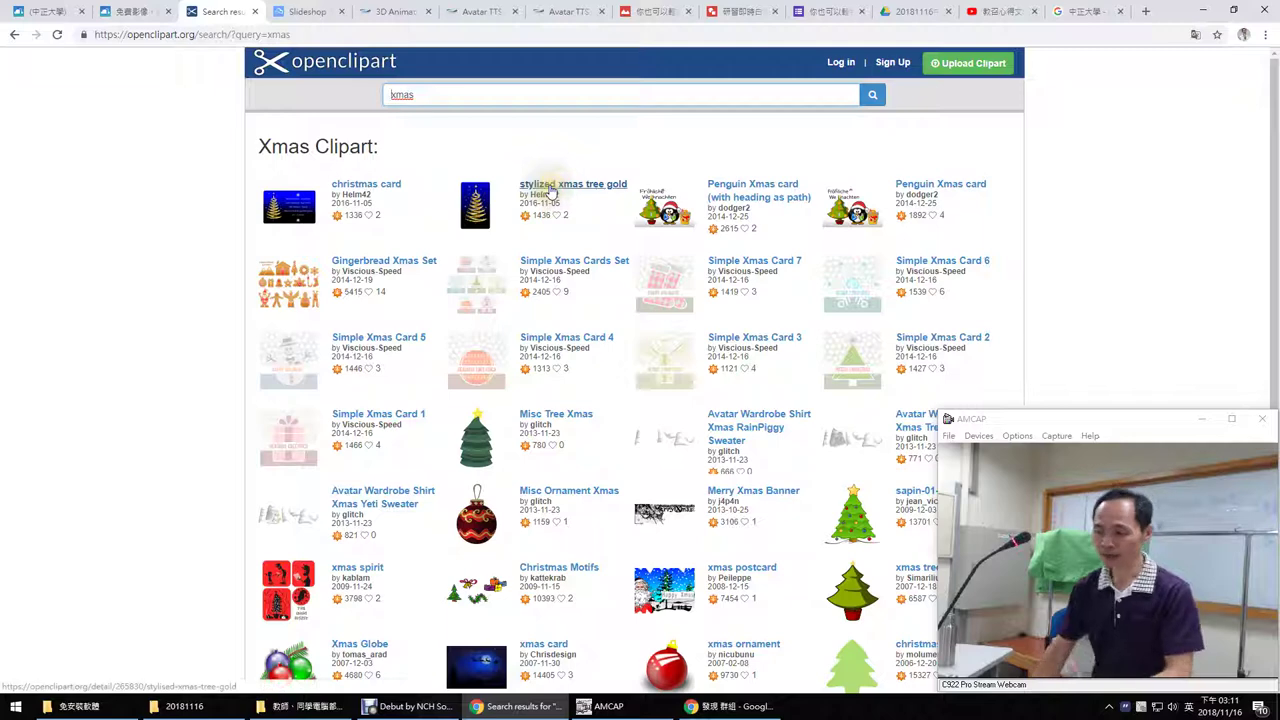
scroll(420, 400, "down", 3)
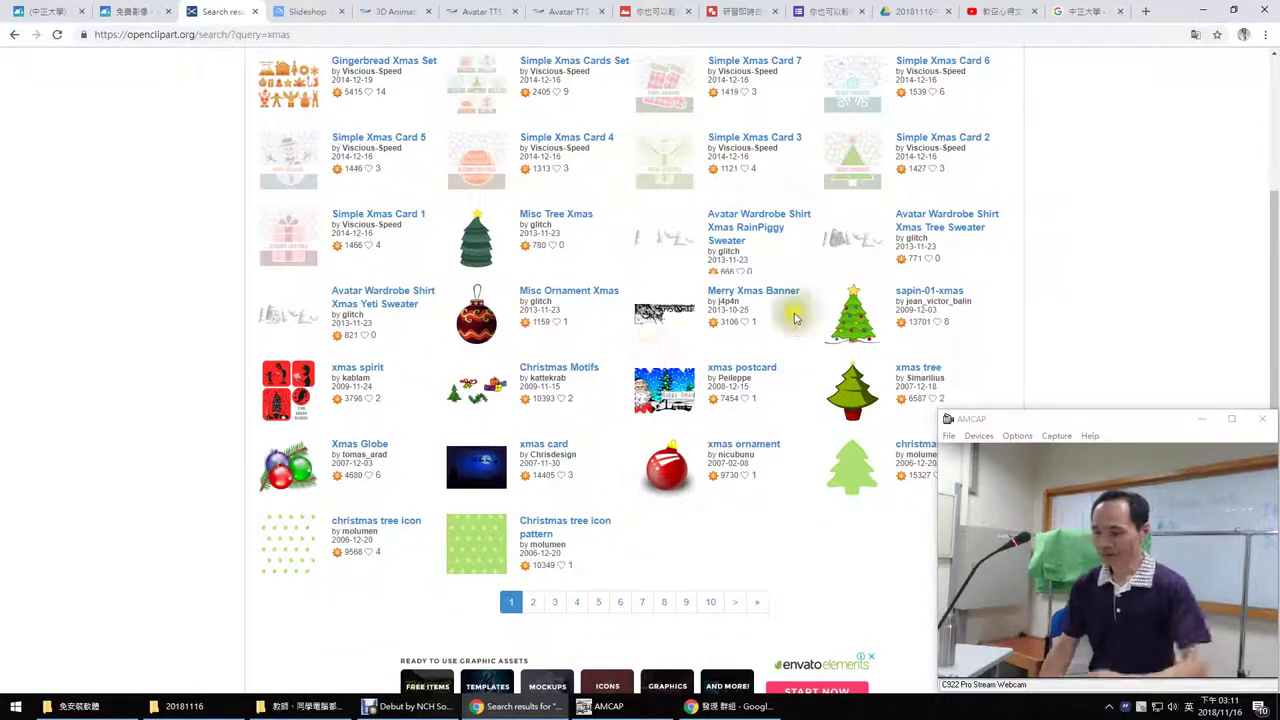
left_click(850, 320)
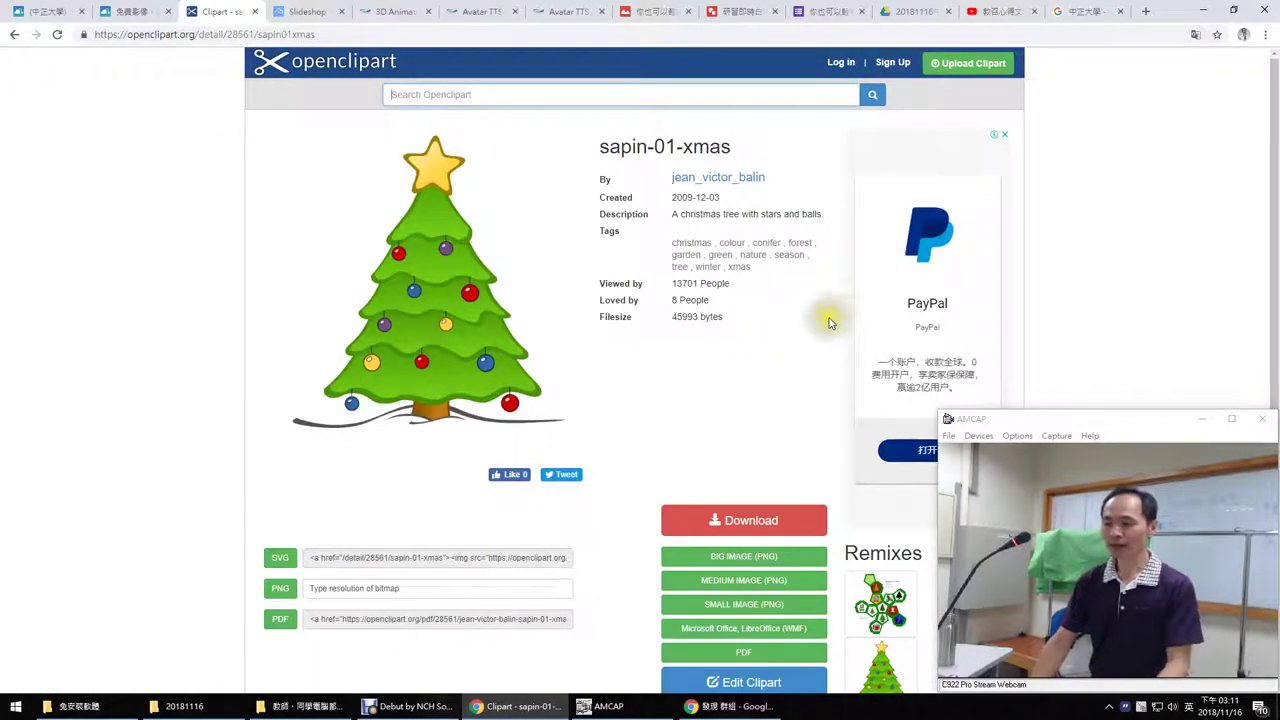
Step: Mark the SVG, PNG and PDF options of the tree clipart with red strokes, and clear the markings
scroll(829, 318, "down", 4)
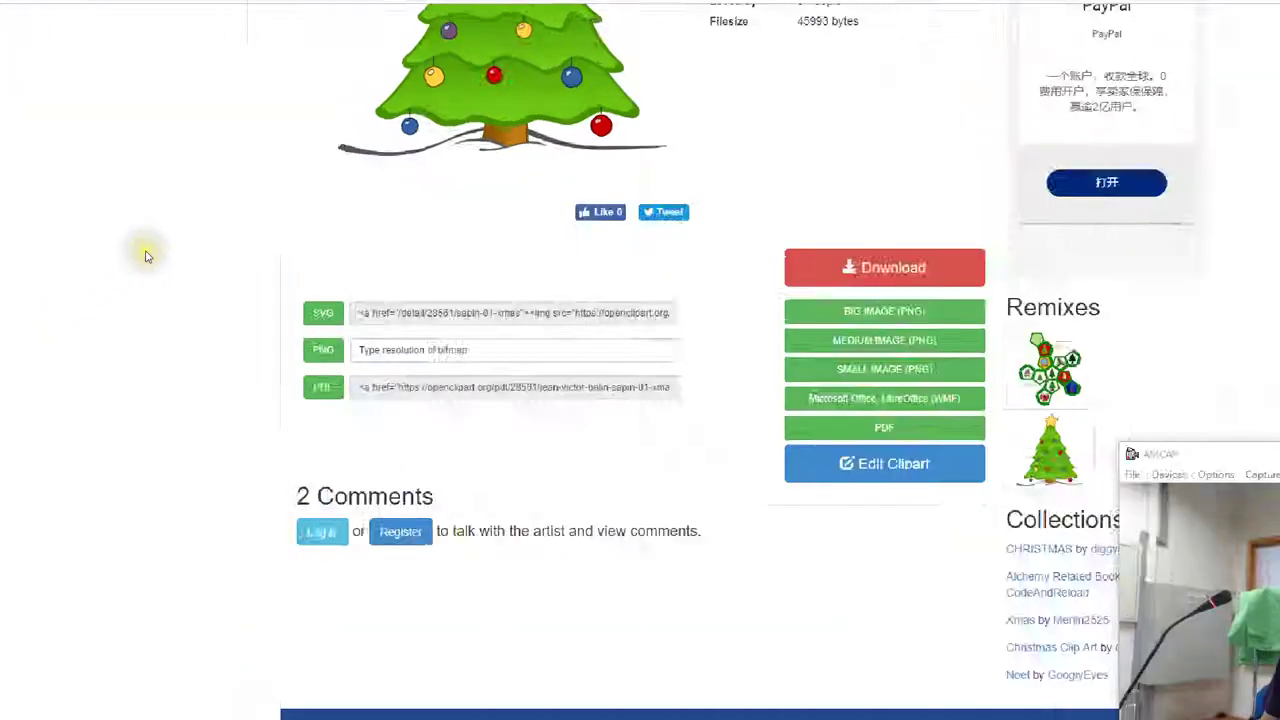
left_click(145, 254)
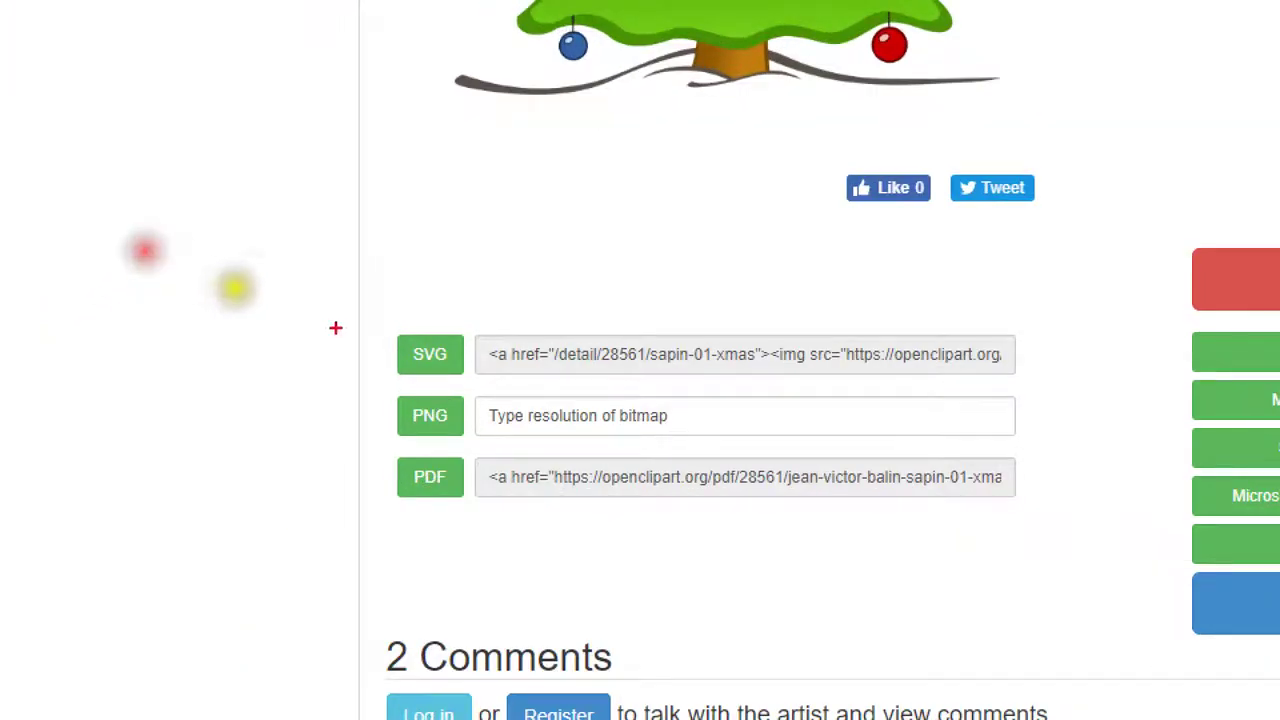
left_click_drag(376, 302, 376, 465)
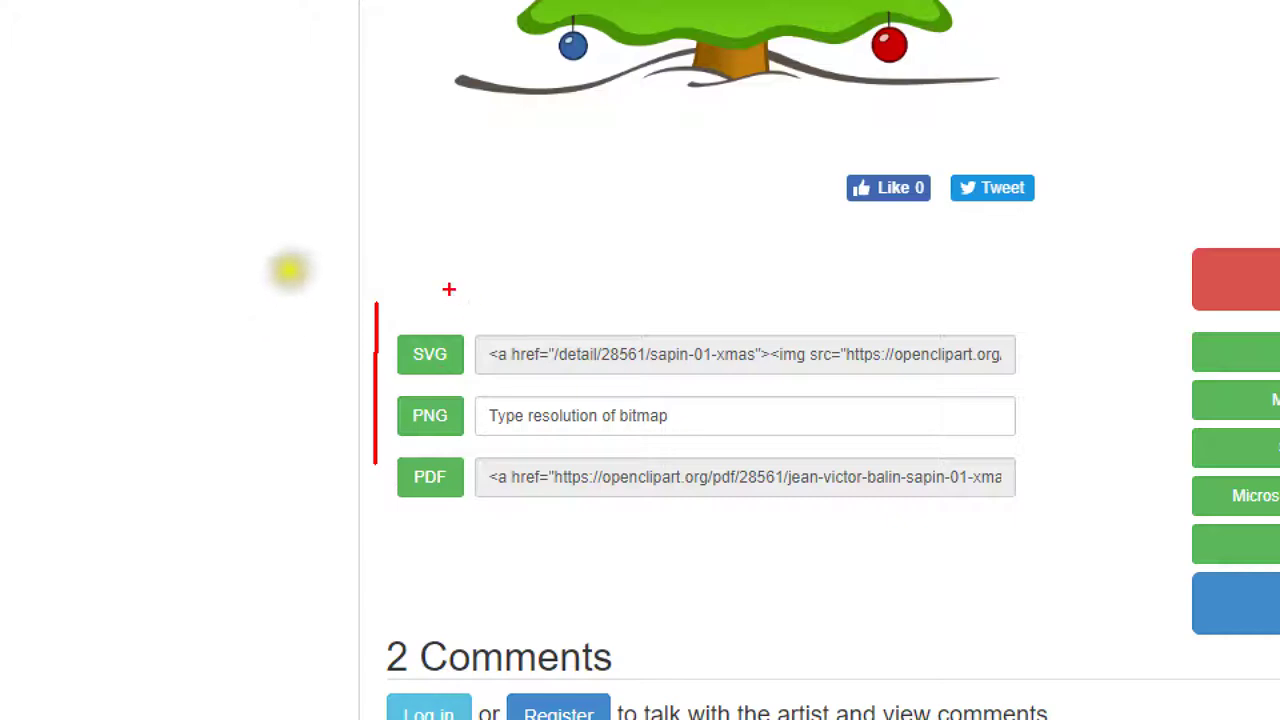
left_click_drag(449, 289, 500, 260)
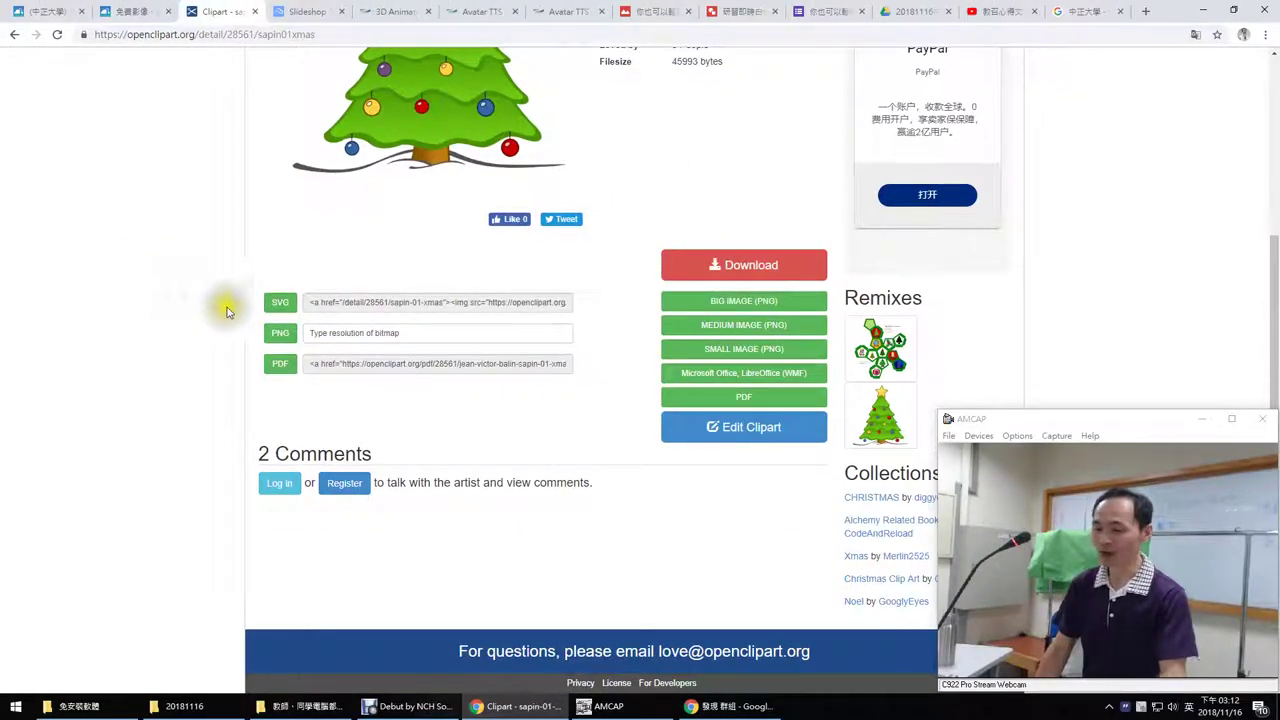
Step: Open the SVG version of the sapin-01-xmas clipart
left_click(439, 362)
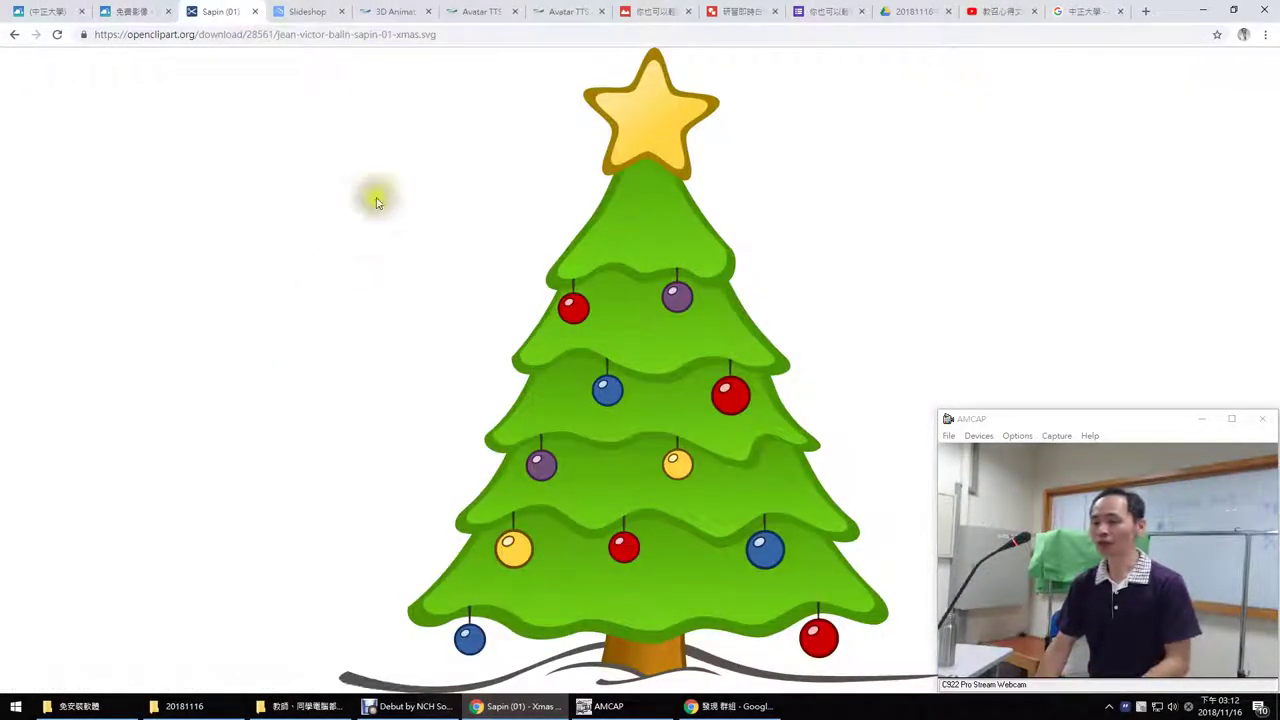
Step: Save the Christmas tree SVG as jean-victor-balin-sapin-01-xmas.svg on the desktop and return to its Openclipart page
mouse_move(400, 45)
left_mouse_down()
mouse_move(474, 28)
mouse_move(468, 45)
mouse_move(405, 45)
left_mouse_up()
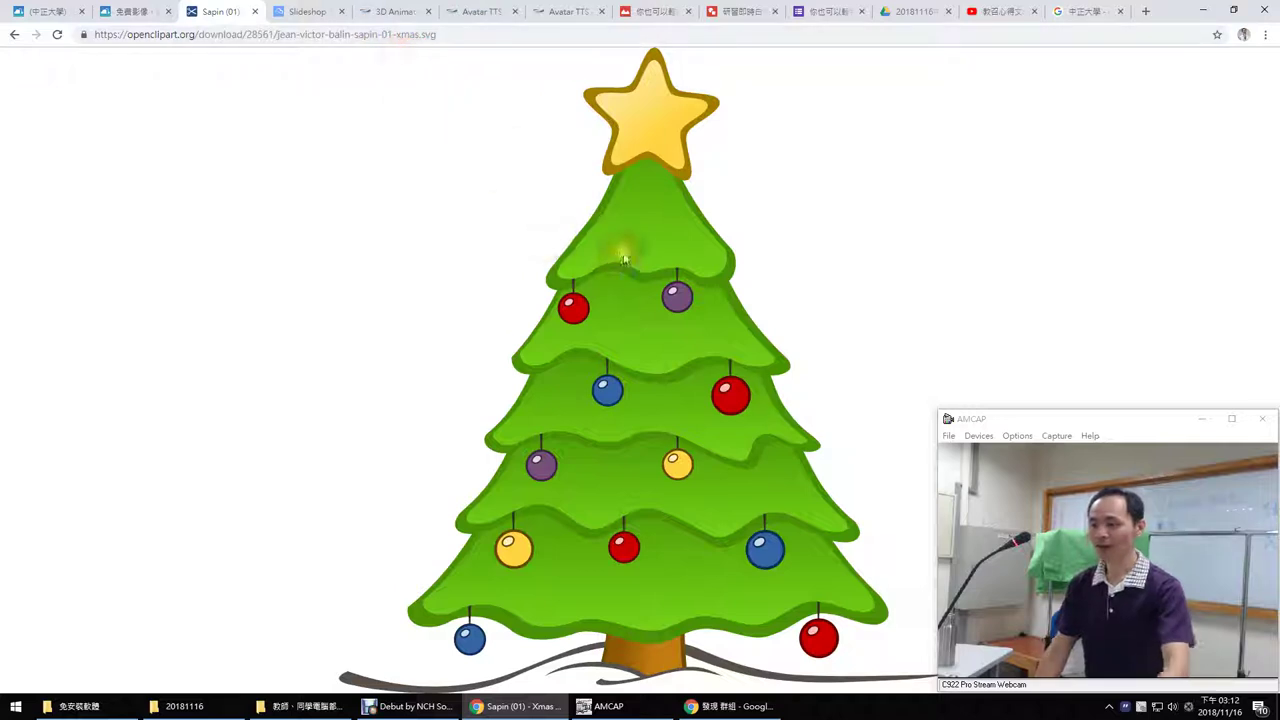
right_click(624, 253)
left_click(646, 319)
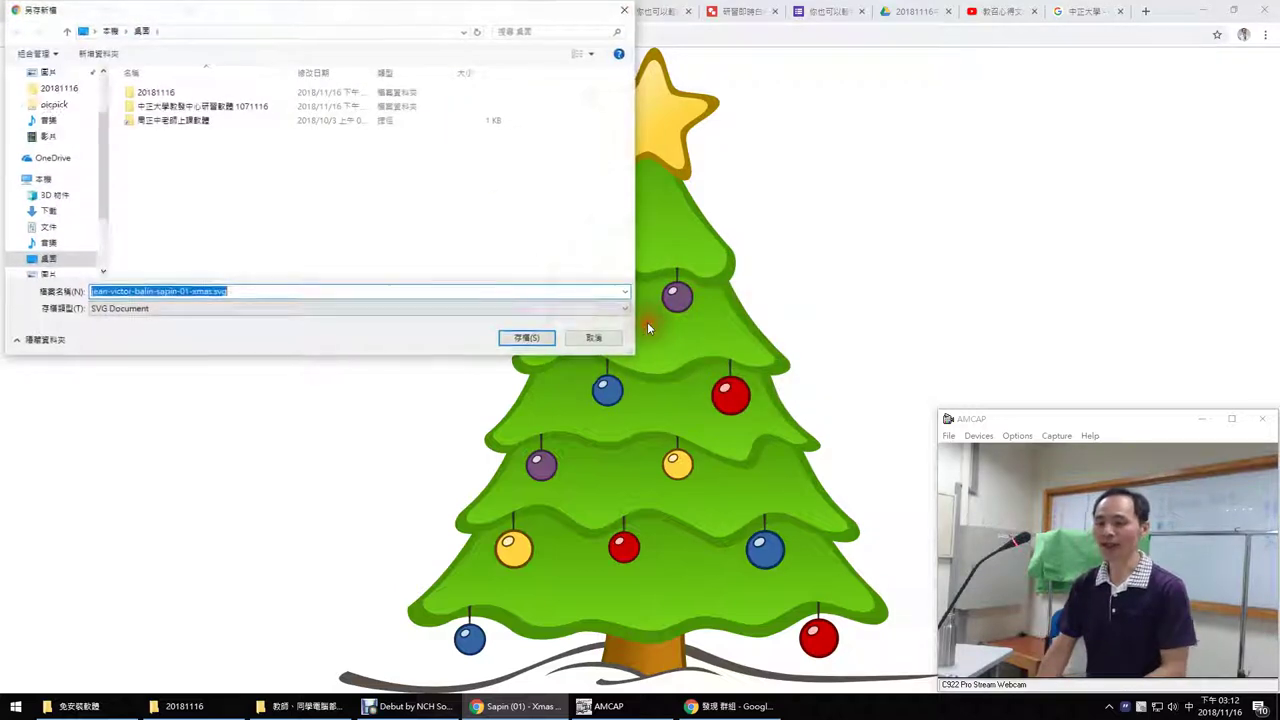
left_click(518, 337)
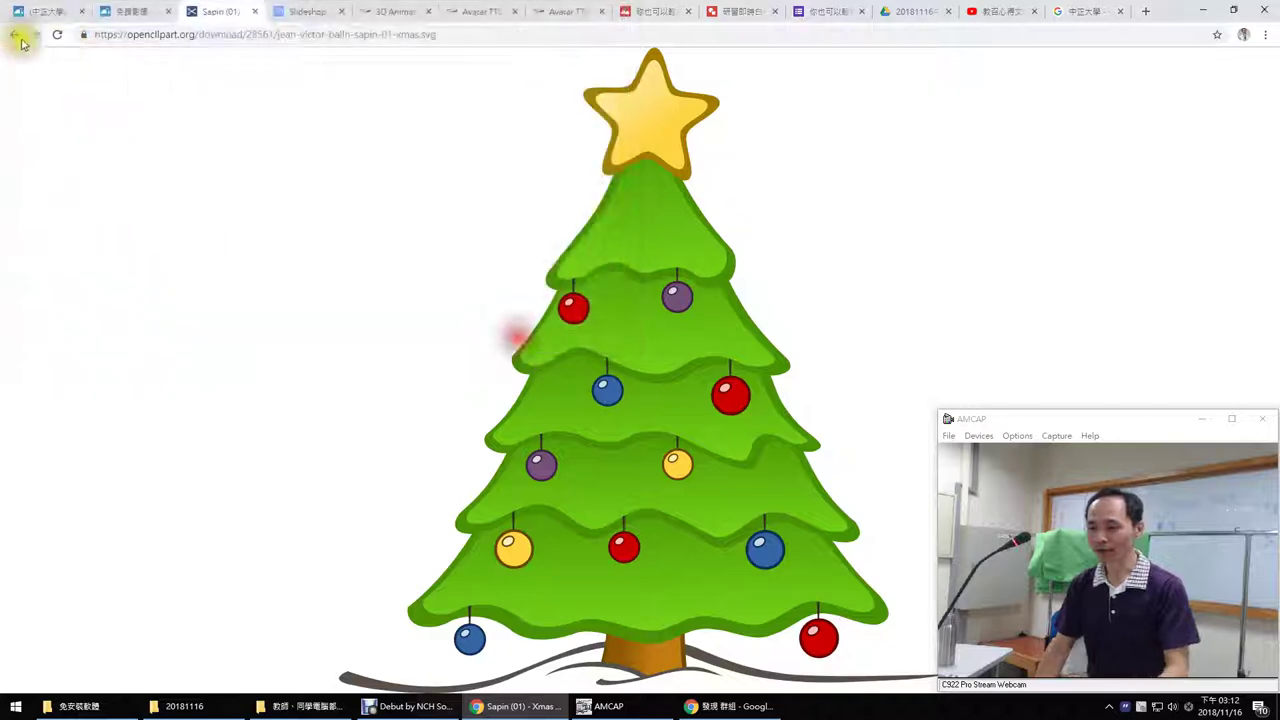
left_click(15, 34)
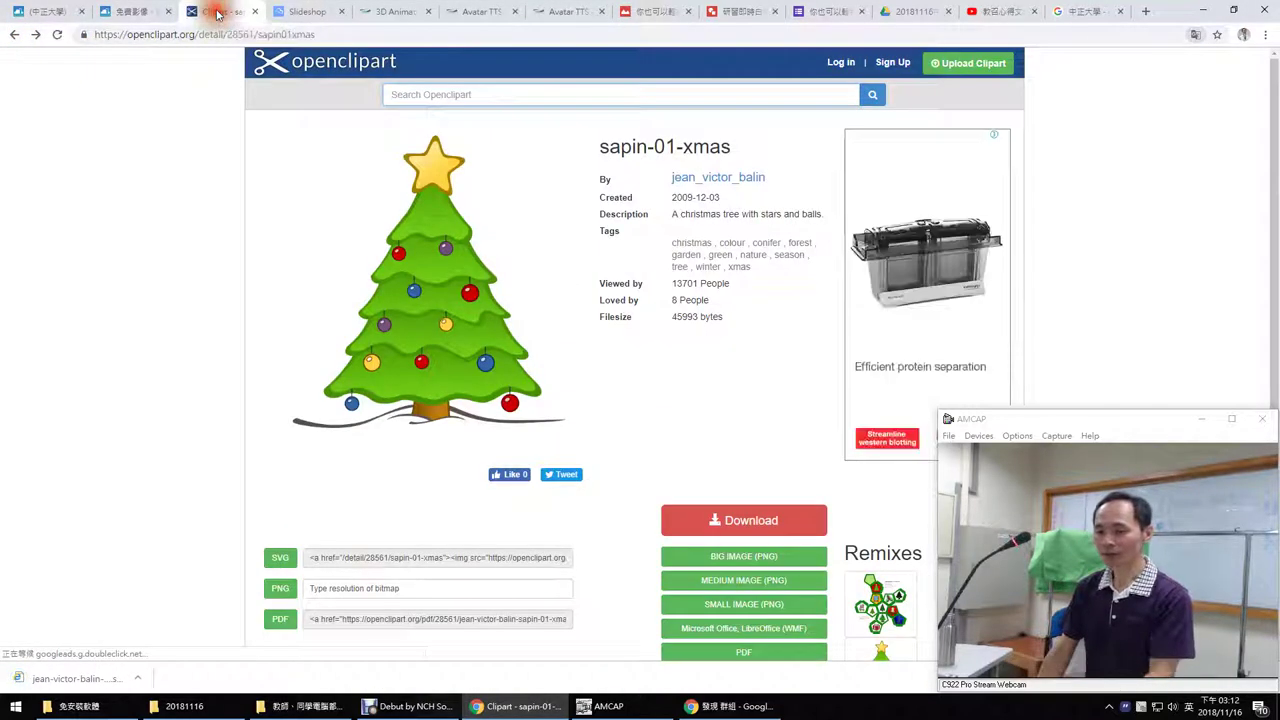
Step: Switch to Cloud Animator and upload jean-victor-balin-sapin-01-xmas.svg from the desktop as a custom image on slide 2
left_click(303, 12)
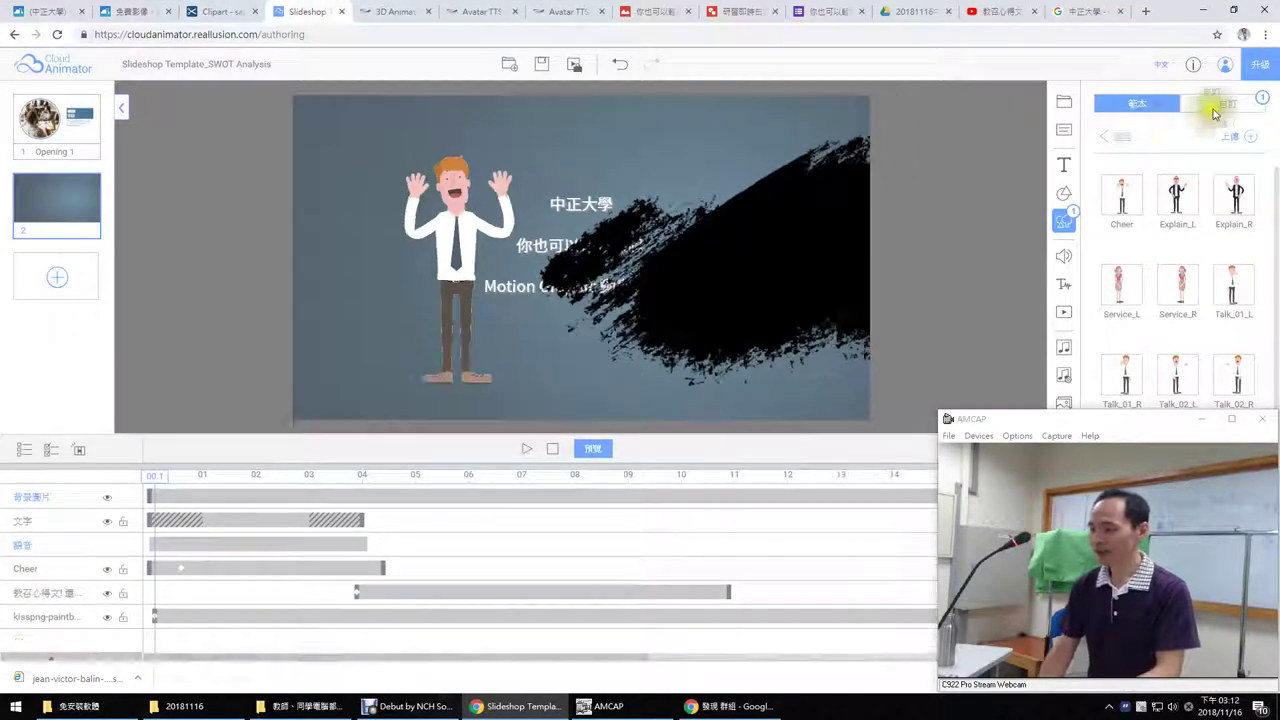
left_click(1230, 137)
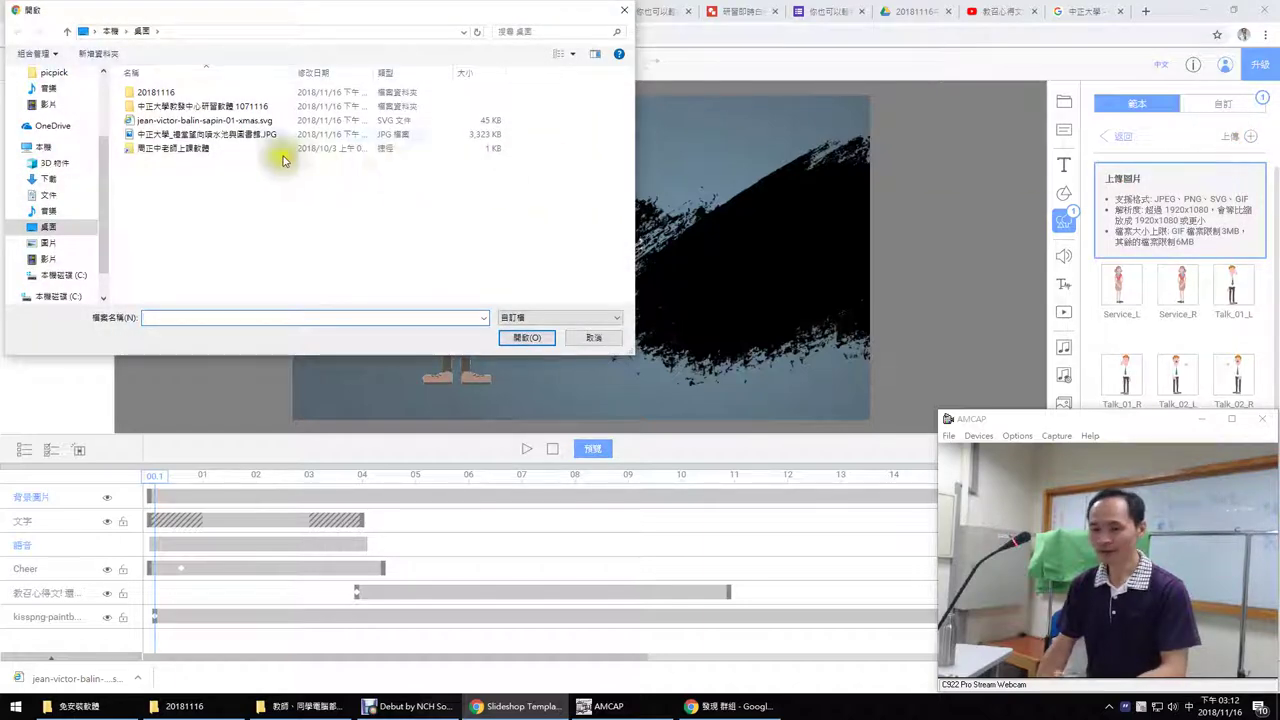
left_click(160, 121)
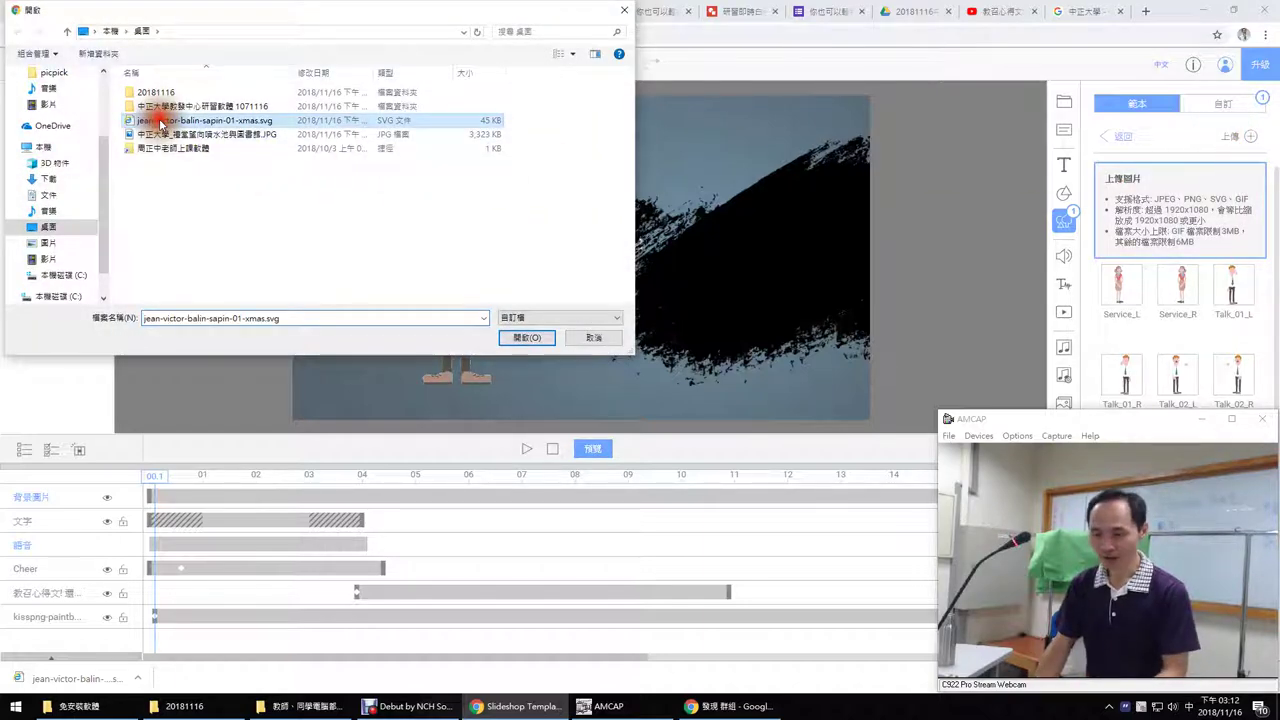
left_click(520, 337)
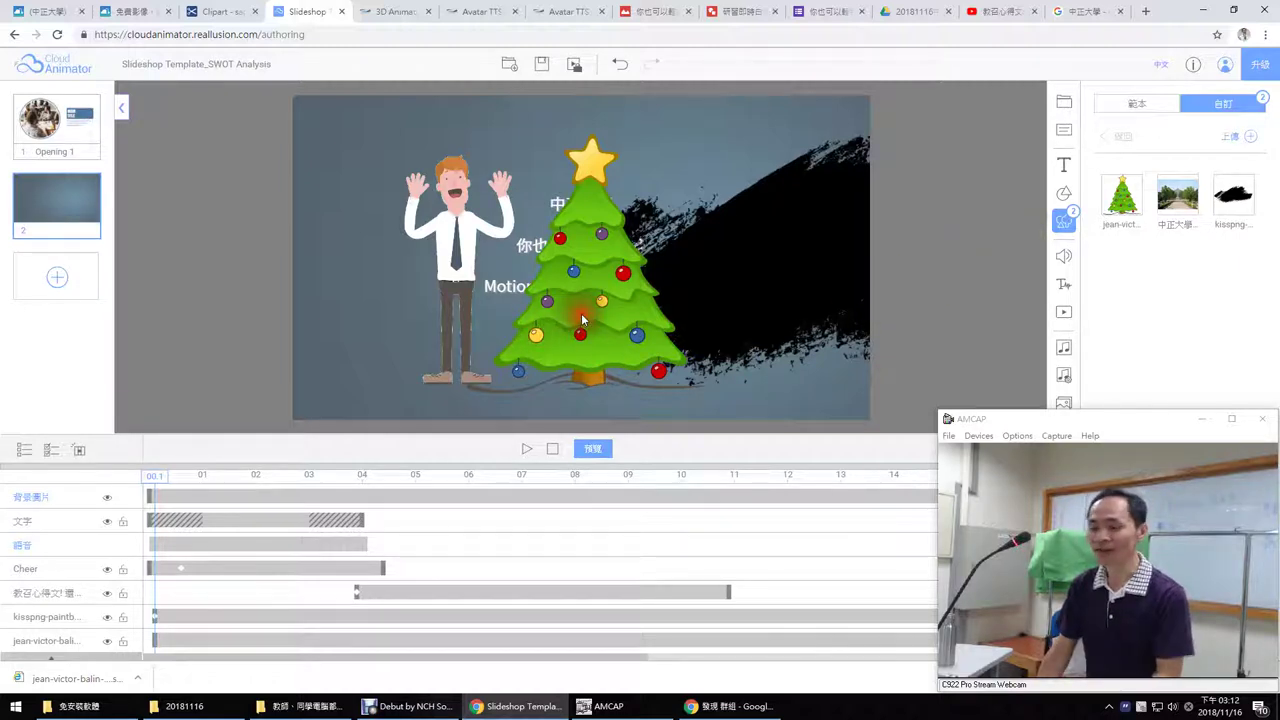
Step: Try enlarging the Christmas tree to a scale of about 1.72 and undo the resize
left_click(582, 320)
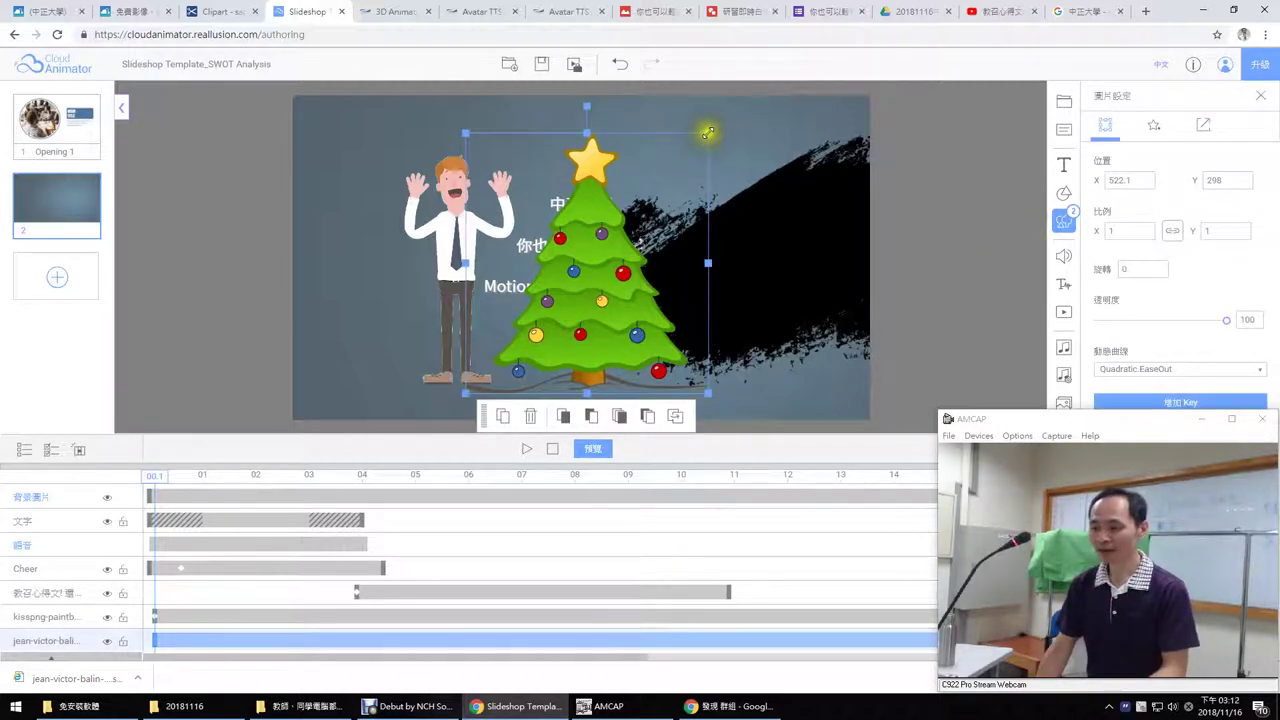
left_click_drag(707, 132, 955, 22)
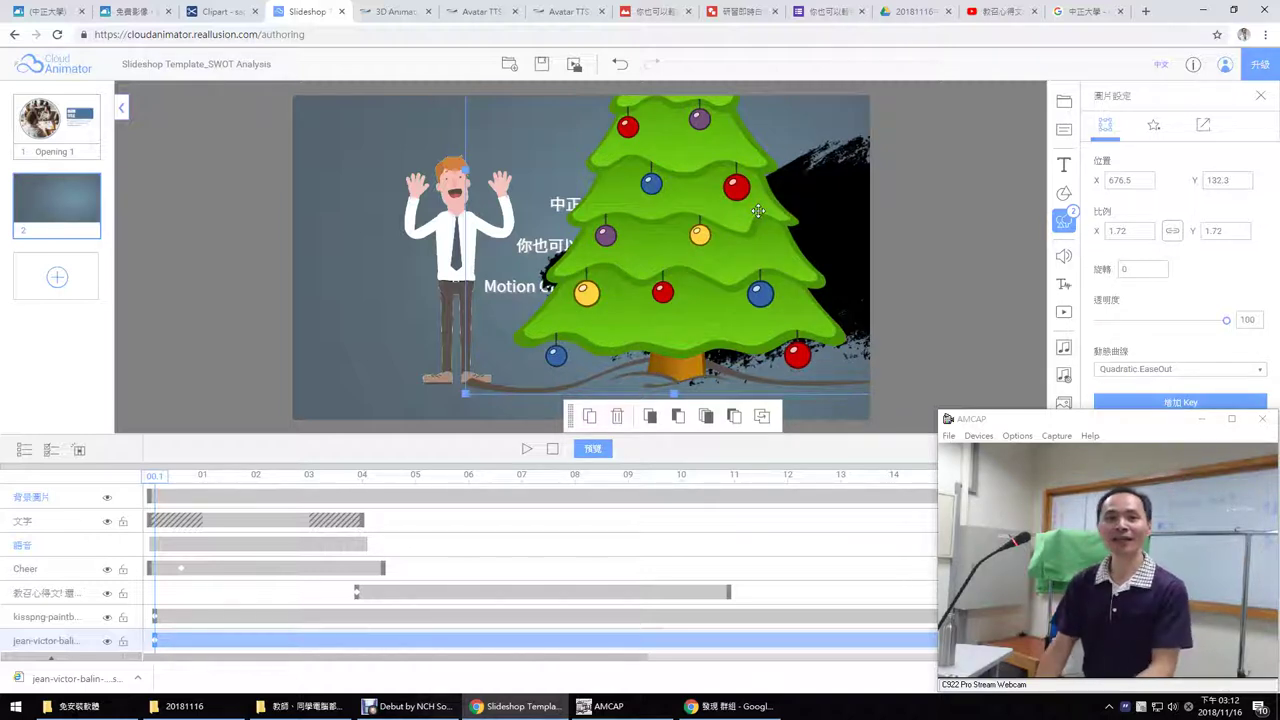
left_click(620, 66)
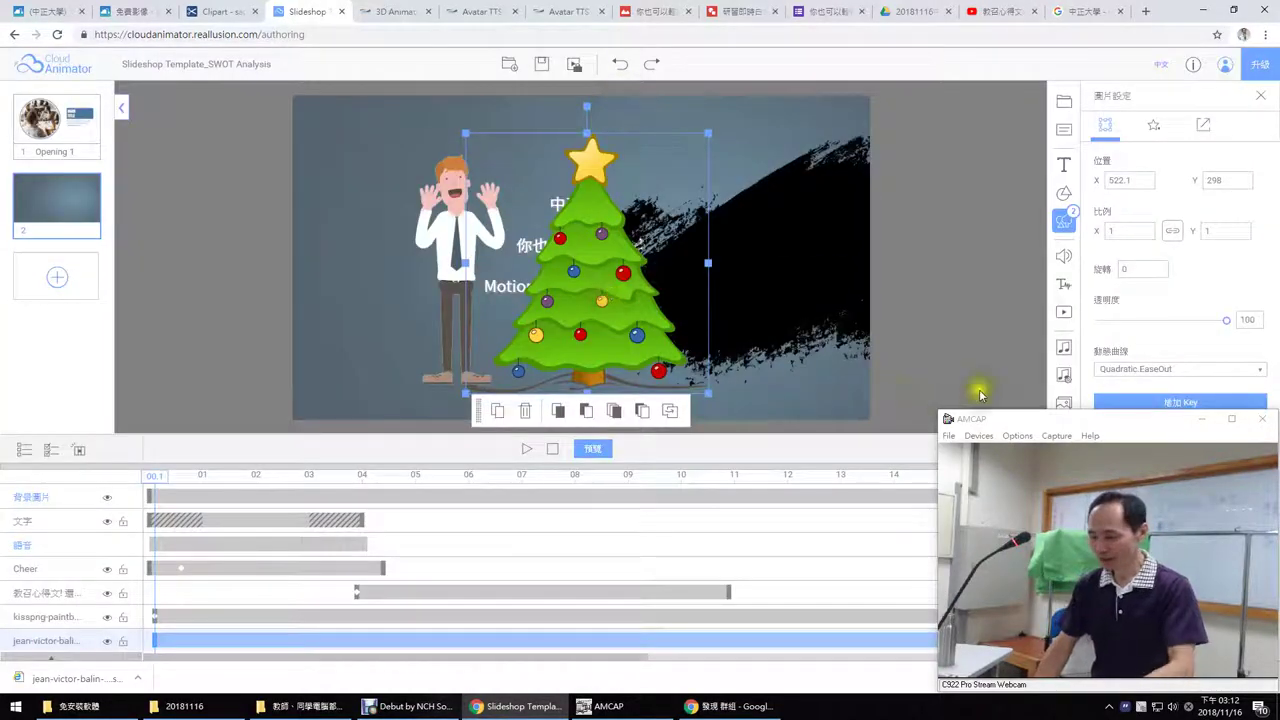
Step: Move the Christmas tree to the slide's lower right at about X 771, Y 345, and view its entrance effects
left_click(1201, 418)
left_click_drag(701, 328, 764, 348)
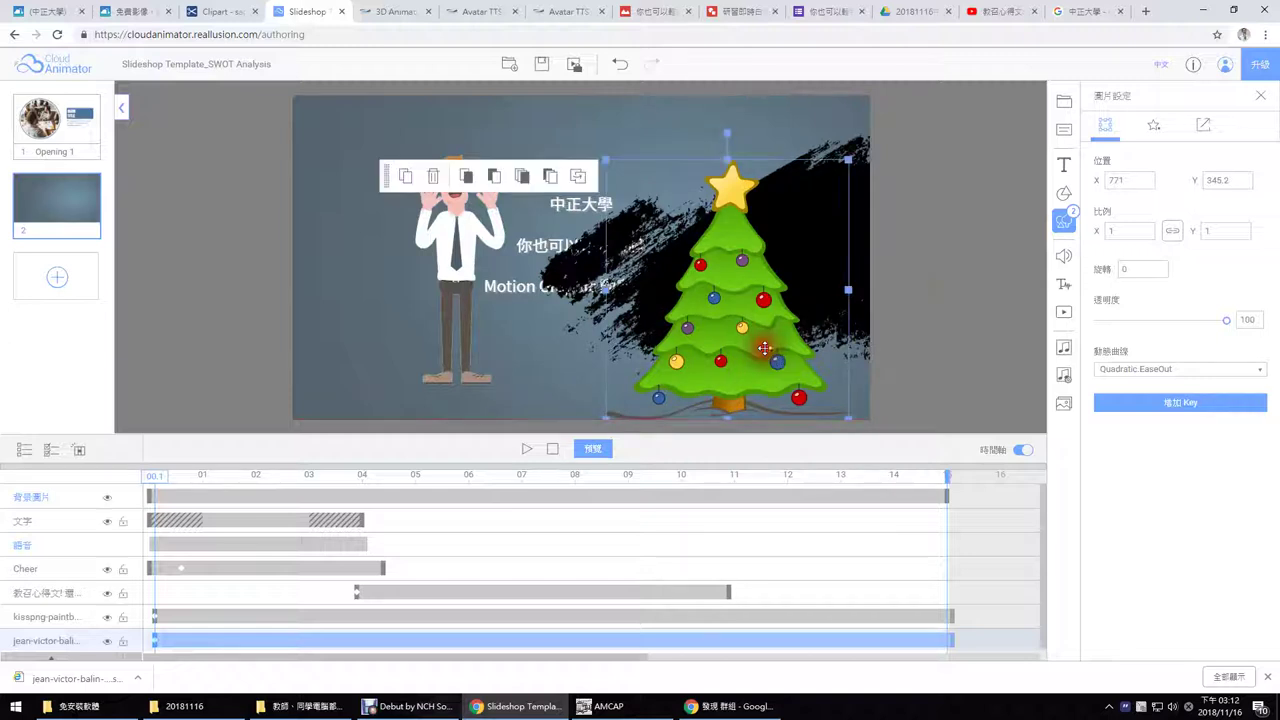
left_click(1154, 126)
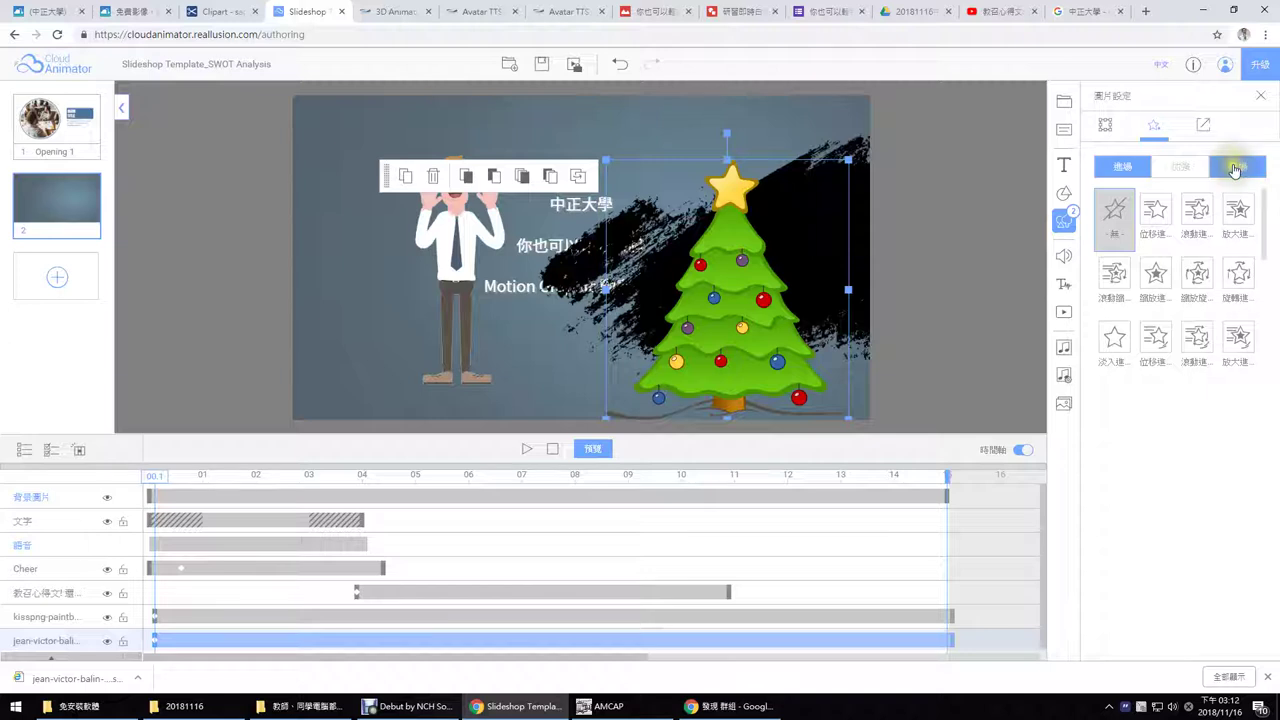
left_click(1104, 128)
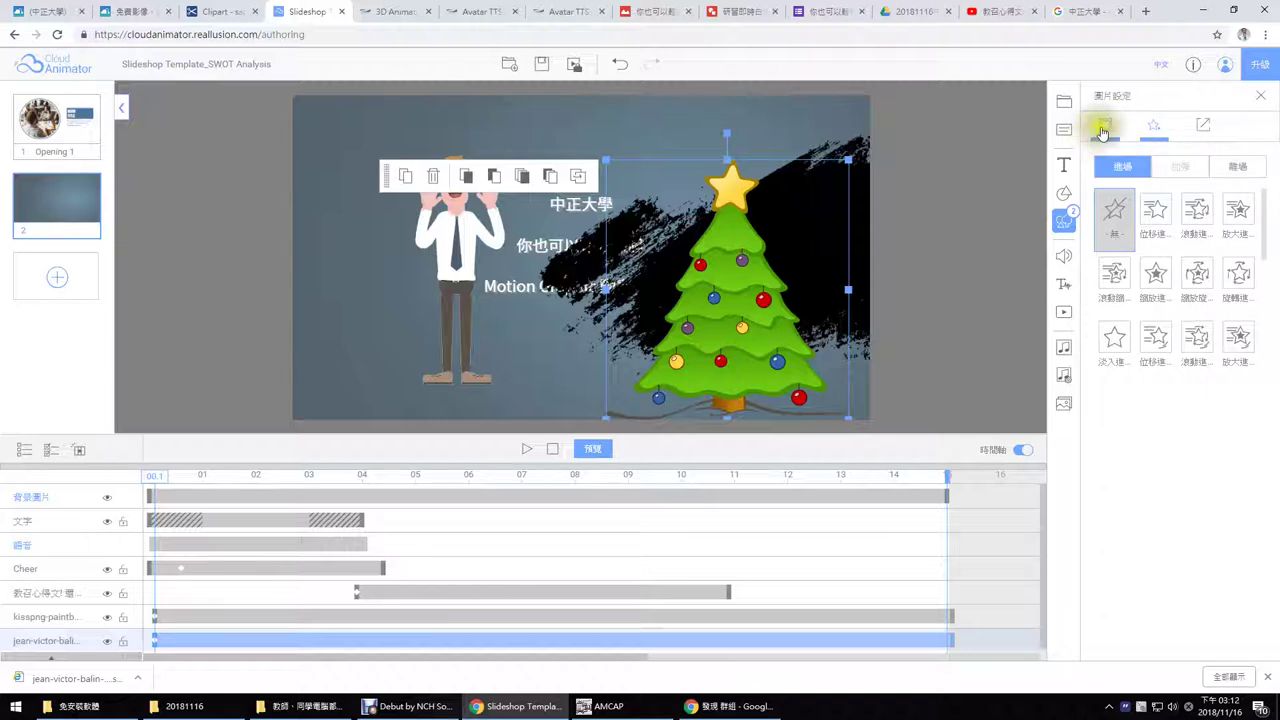
left_click(1105, 130)
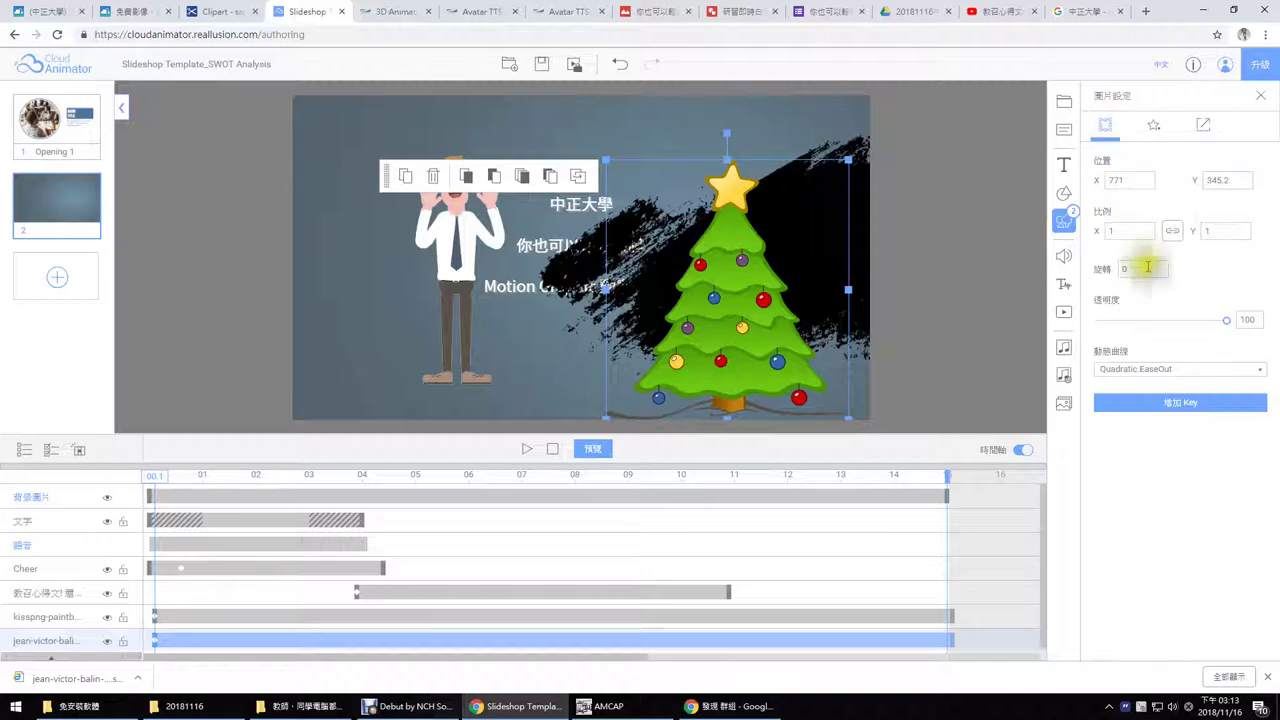
Step: Mark the motion curve and 增加 Key settings and the start of the tree's track in red, and clear the markings
mouse_move(1083, 331)
left_mouse_down()
mouse_move(1186, 414)
mouse_move(1268, 428)
left_mouse_up()
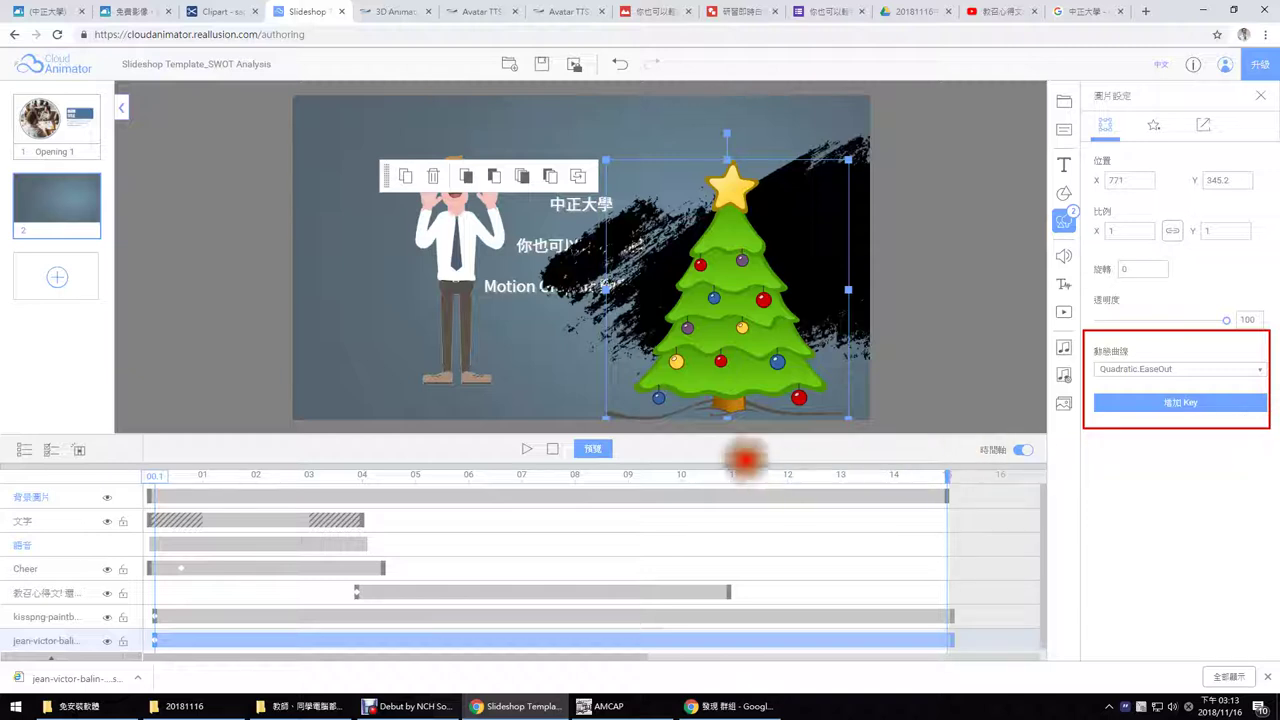
mouse_move(745, 461)
left_mouse_down()
mouse_move(430, 569)
mouse_move(163, 641)
mouse_move(176, 628)
mouse_move(164, 641)
mouse_move(178, 654)
mouse_move(160, 661)
mouse_move(128, 635)
mouse_move(158, 621)
mouse_move(148, 666)
left_mouse_up()
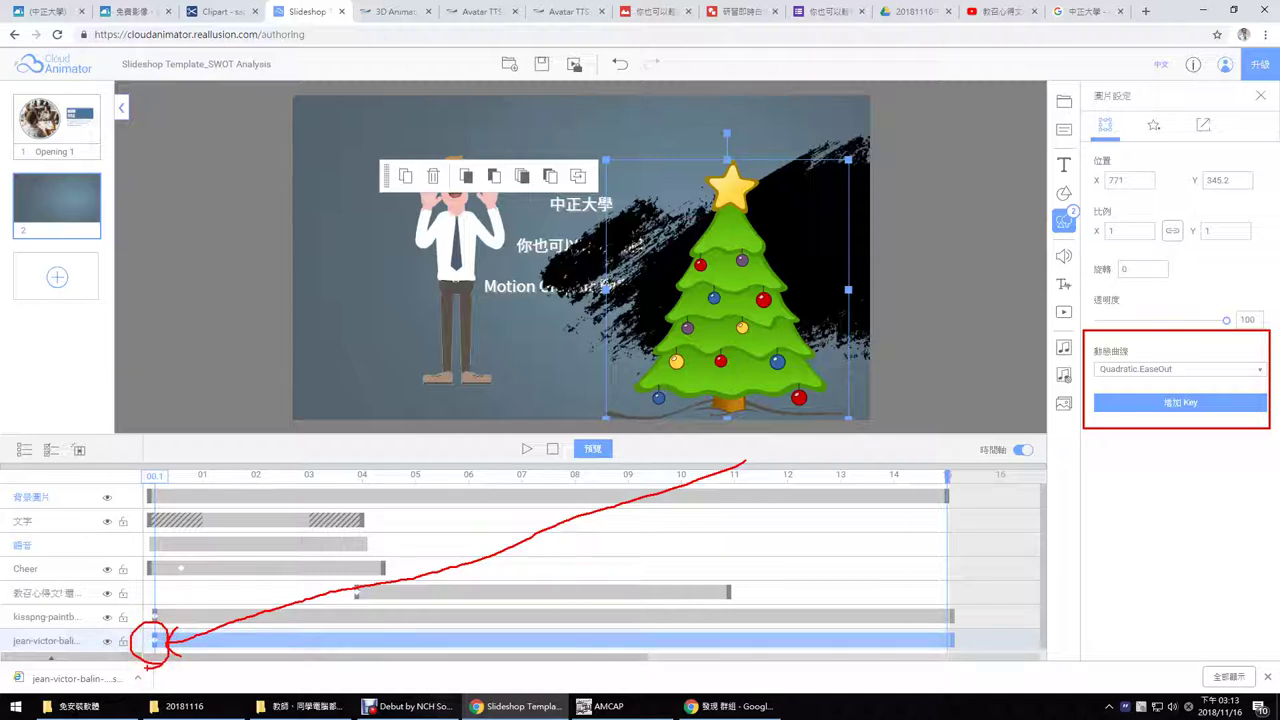
key("Escape")
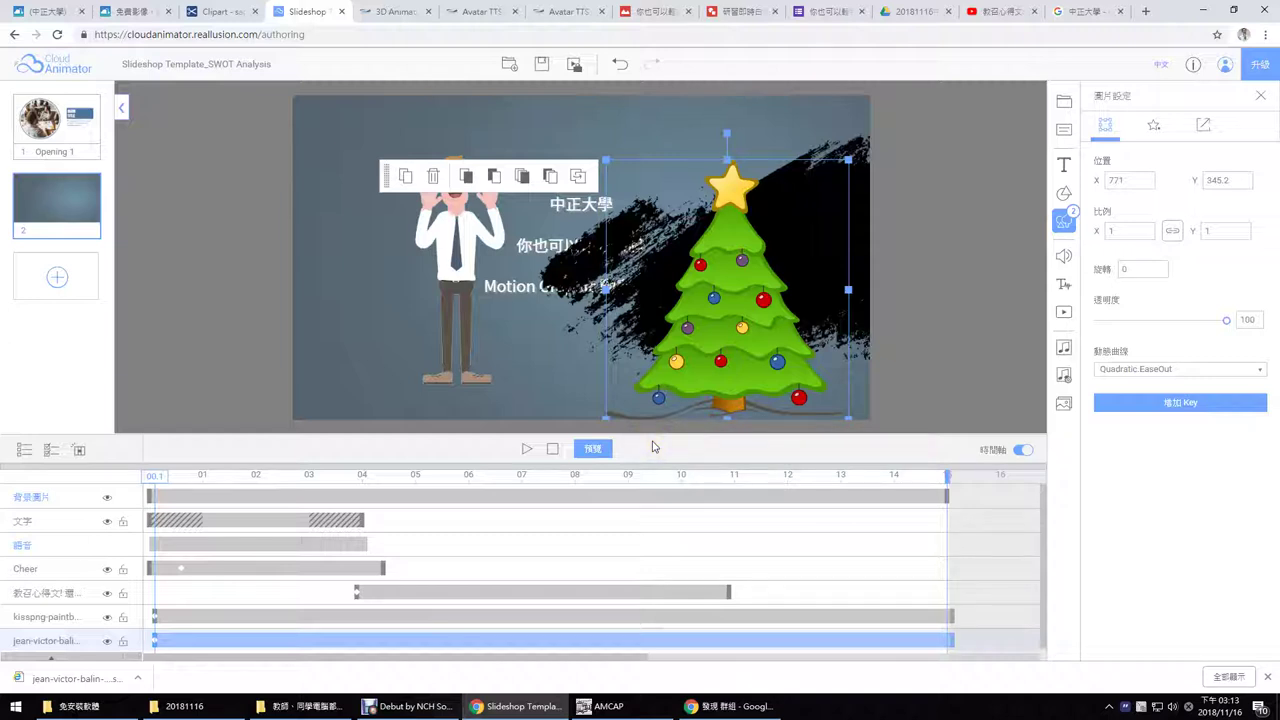
Step: Add animation keys to the Christmas tree at 0.1 s and 2.6 s, and circle the second key in red
left_click(728, 338)
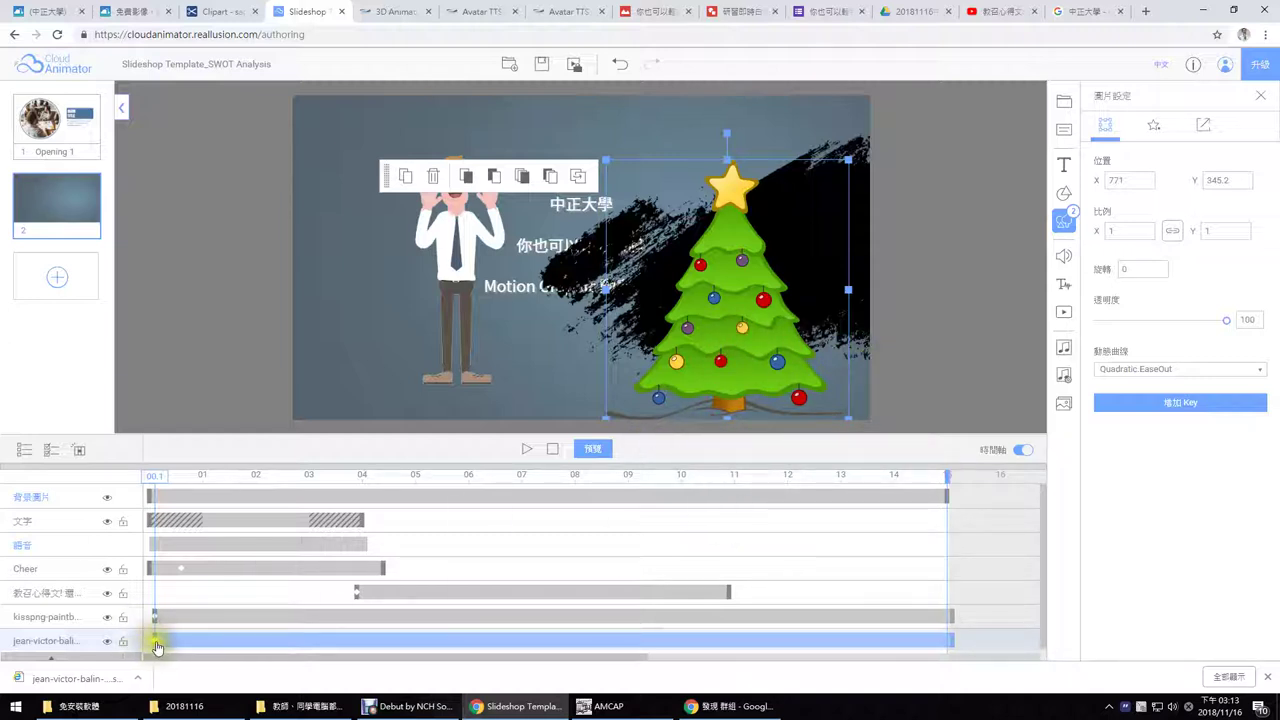
left_click(1137, 403)
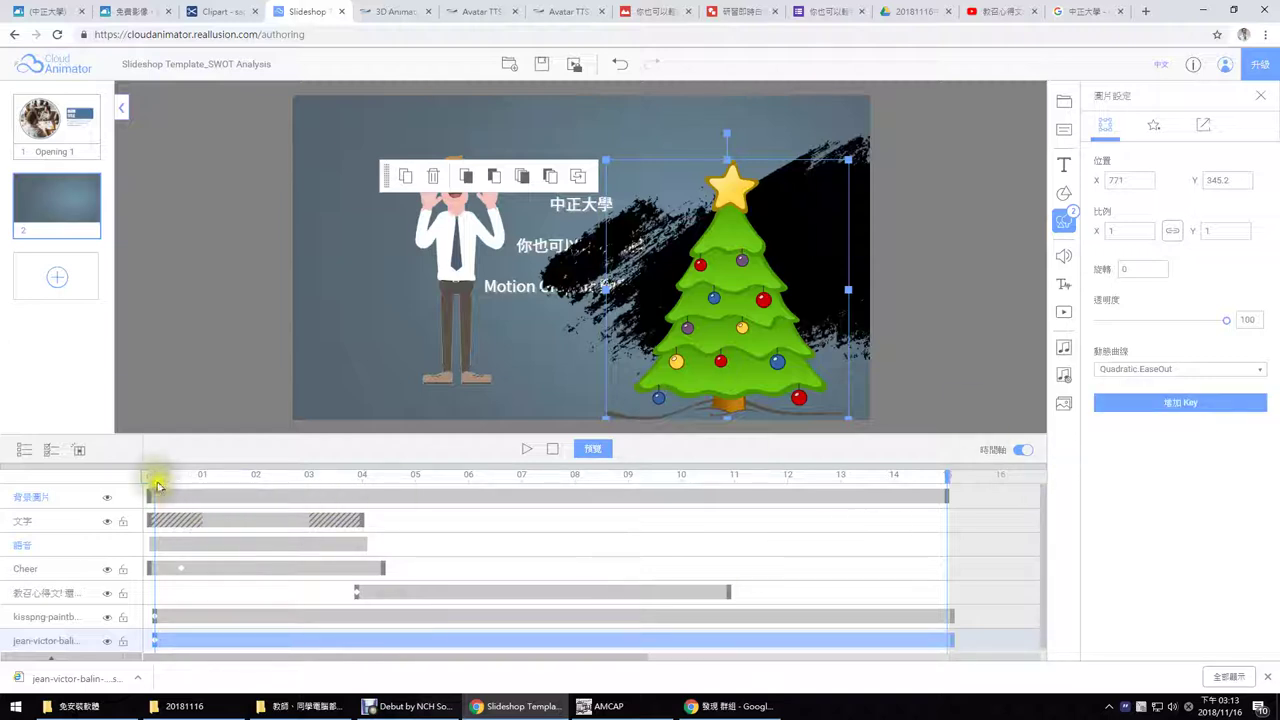
left_click_drag(157, 484, 290, 486)
left_click(698, 318)
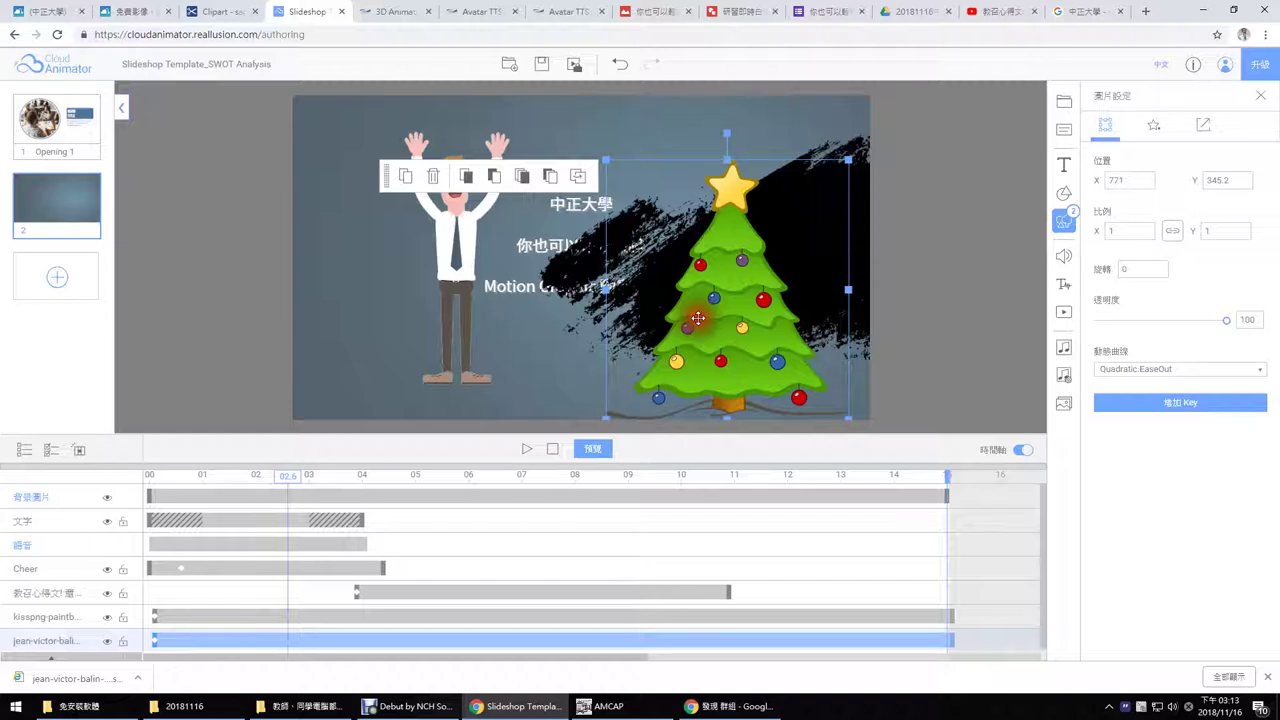
left_click(1143, 401)
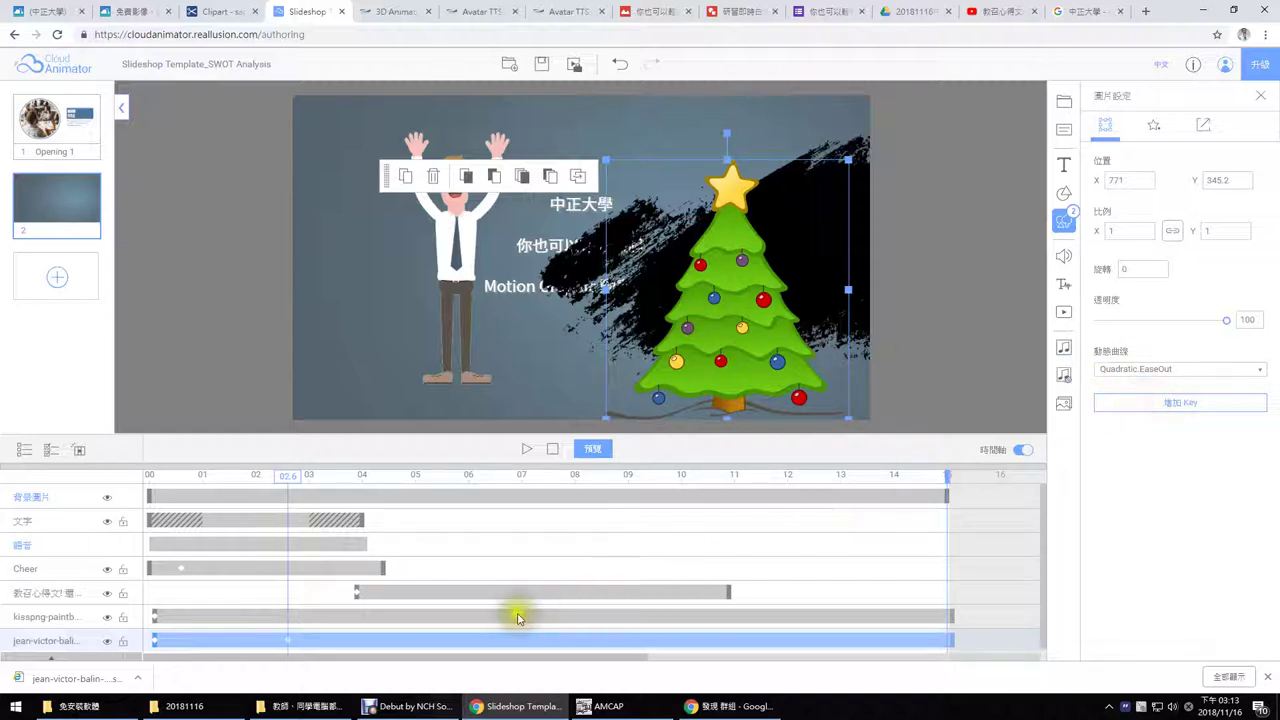
mouse_move(289, 649)
left_mouse_down()
mouse_move(283, 614)
mouse_move(276, 662)
left_mouse_up()
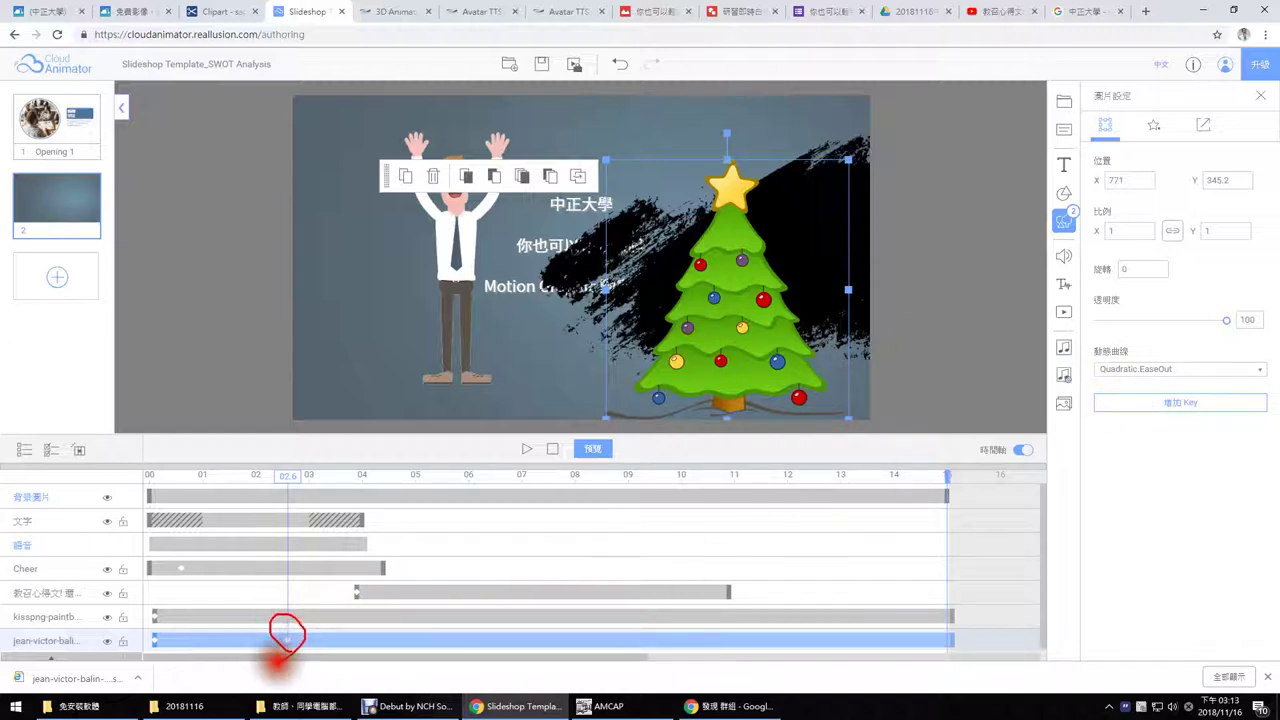
Step: Place the tree at the slide's left edge at about X 161 for the 2.6 s key, and scrub the timeline to check its movement
left_click_drag(740, 327, 403, 336)
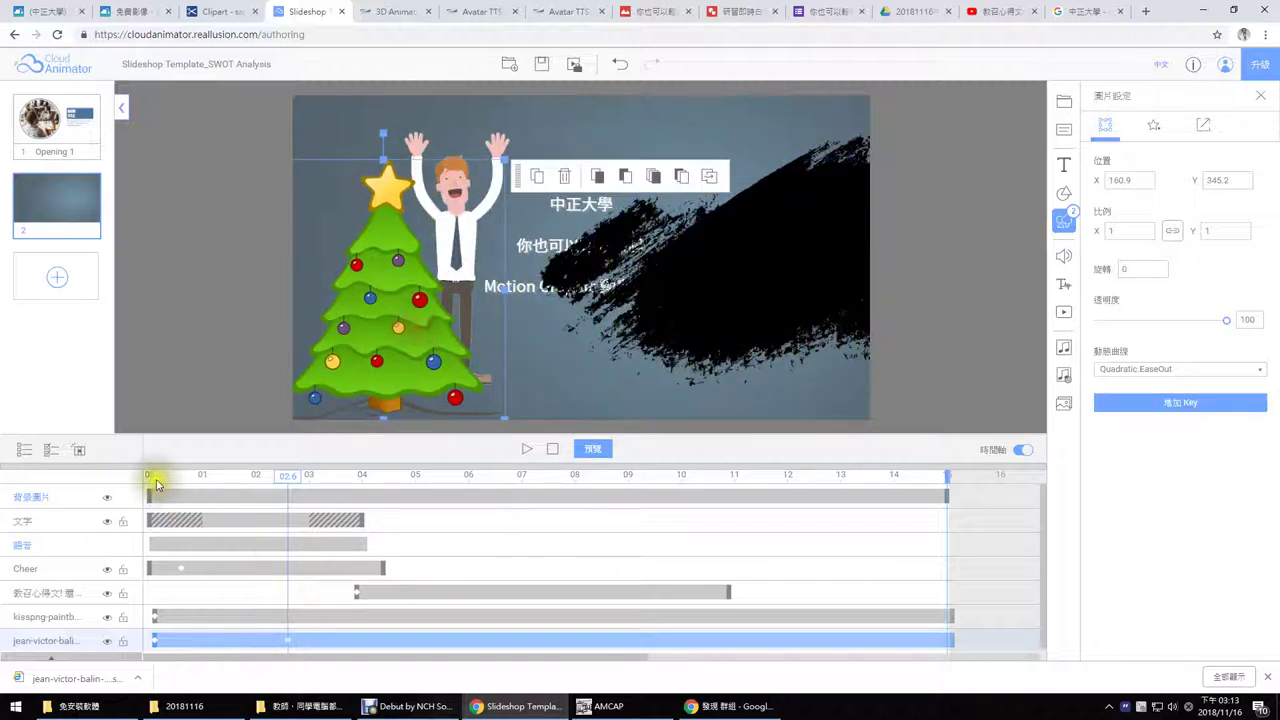
left_click_drag(154, 478, 315, 491)
mouse_move(1113, 262)
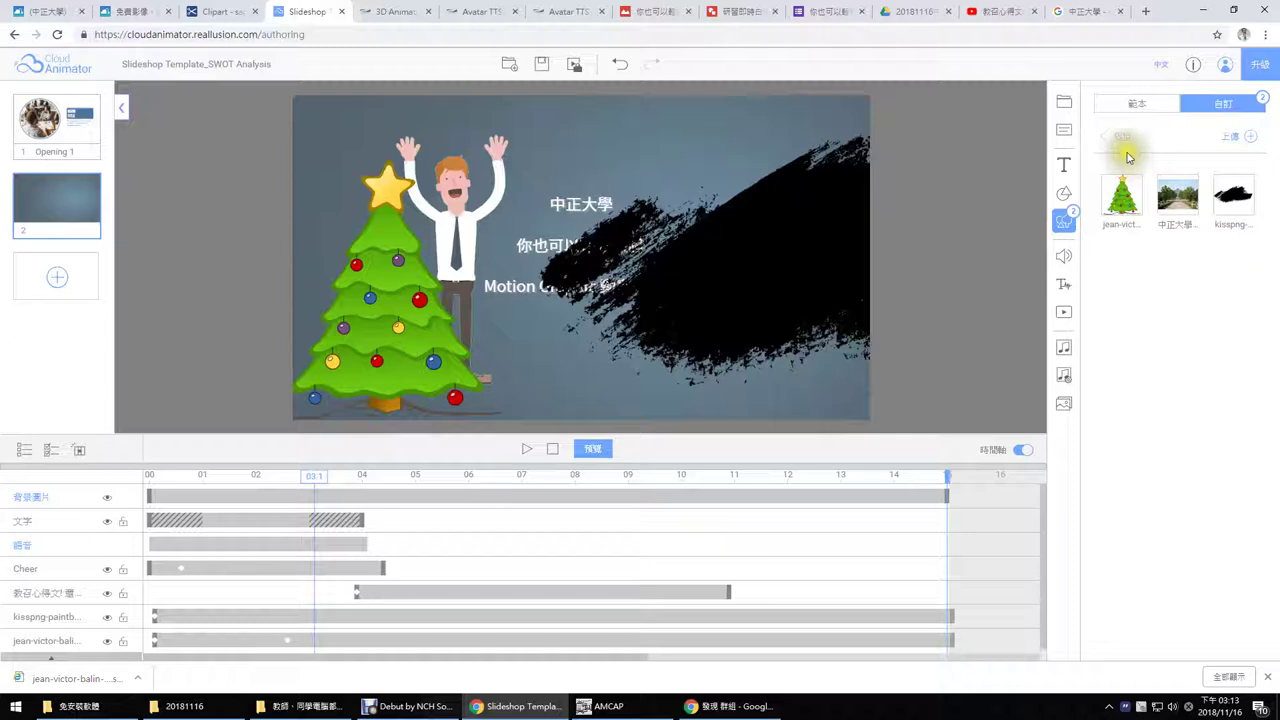
left_click(243, 642)
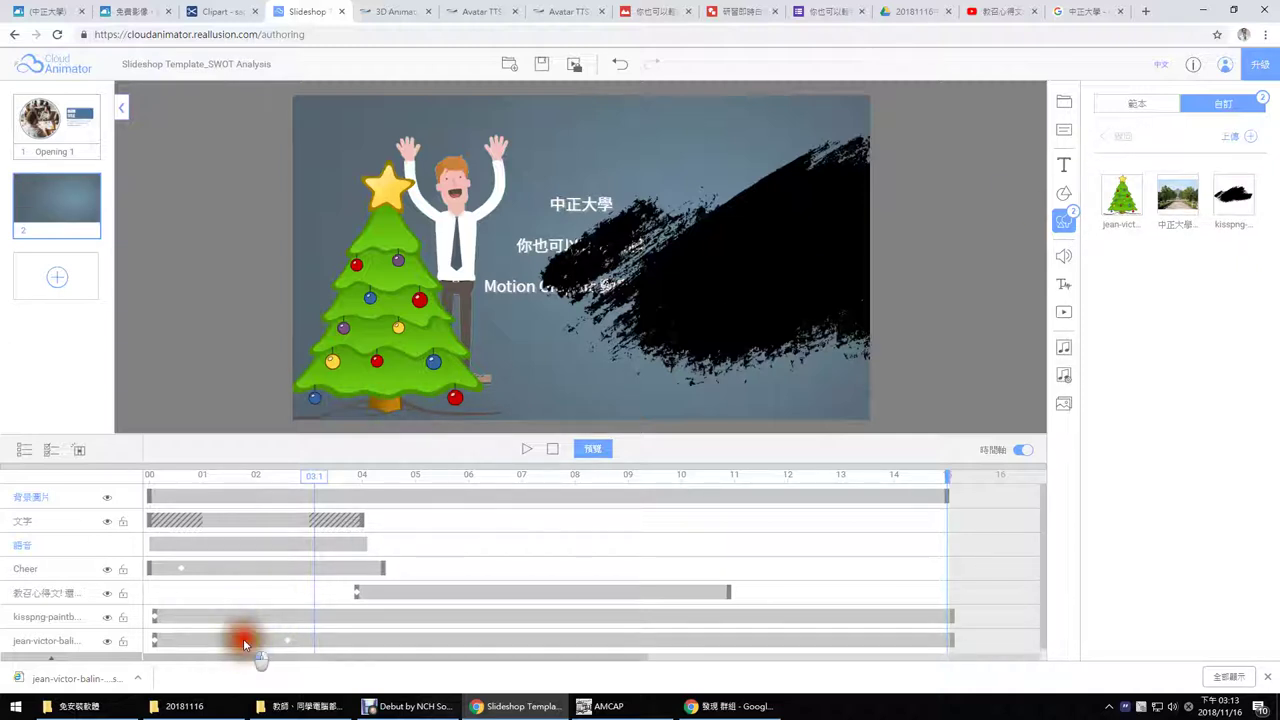
mouse_move(248, 474)
left_mouse_down()
mouse_move(125, 496)
mouse_move(266, 497)
left_mouse_up()
Step: Set the Christmas tree's motion curve to Quadratic.EaseInOut at 1.1 s
left_click(205, 634)
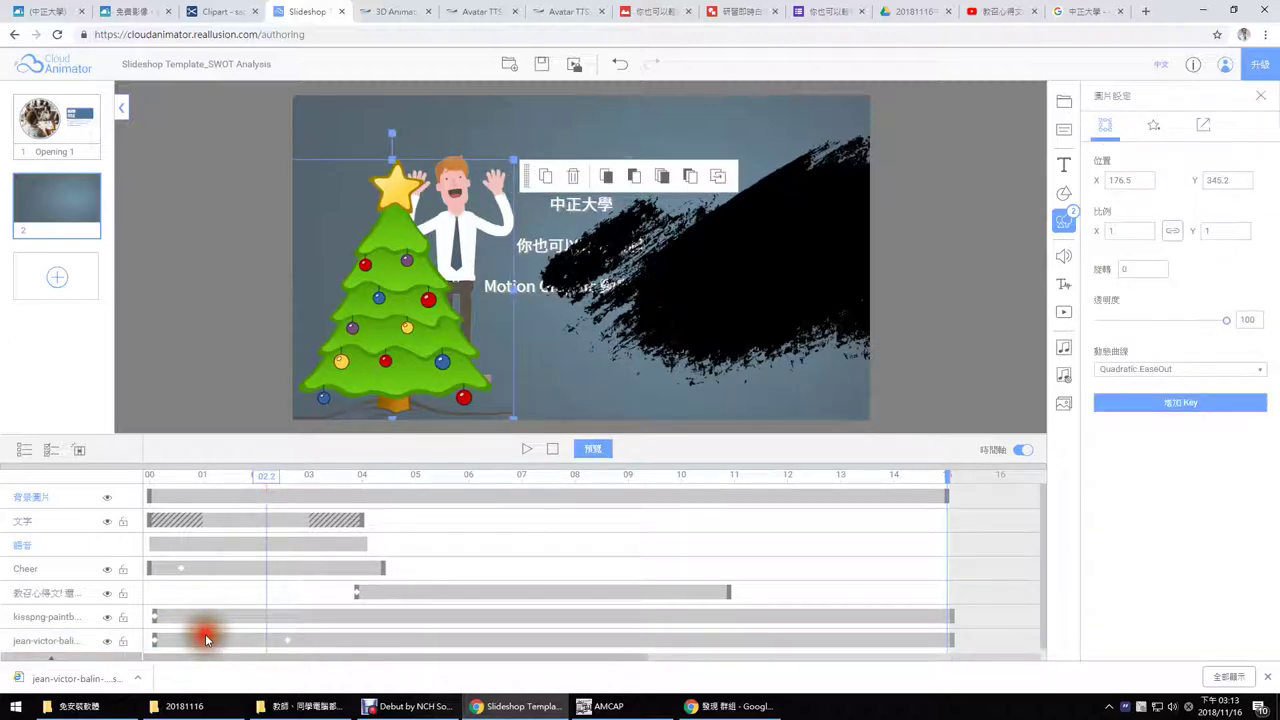
left_click(1181, 374)
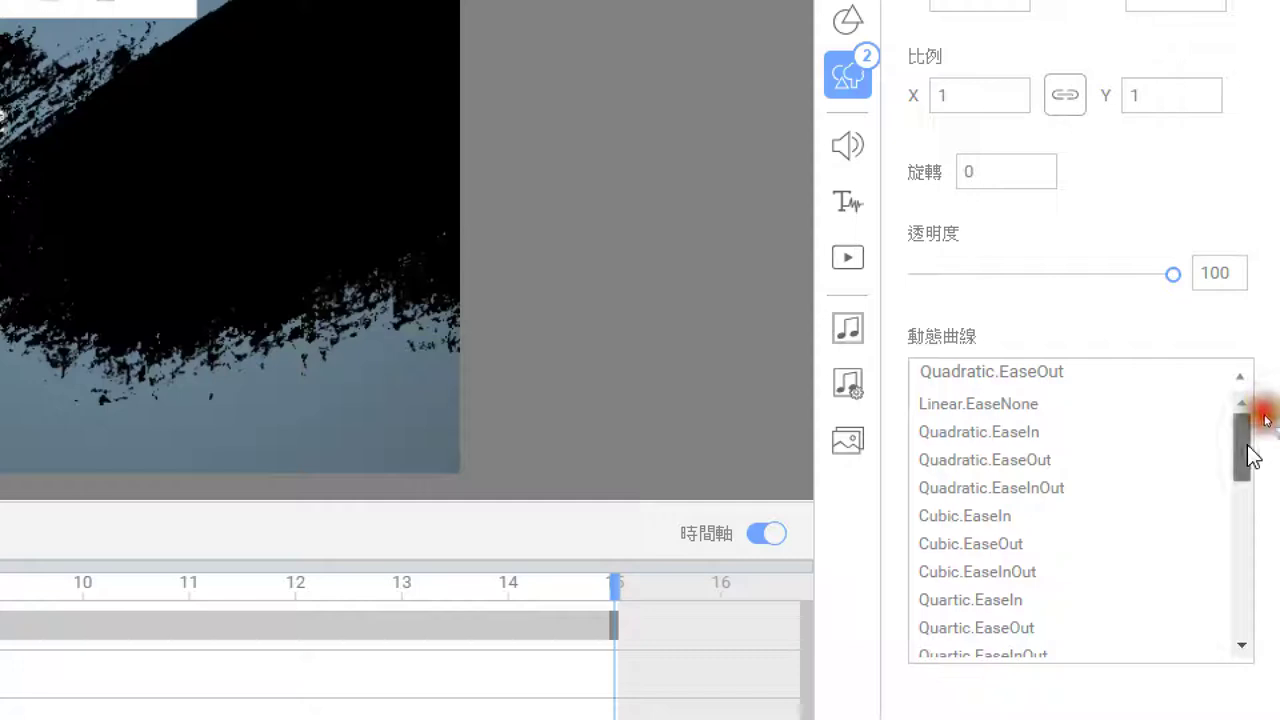
left_click_drag(1276, 449, 1251, 495)
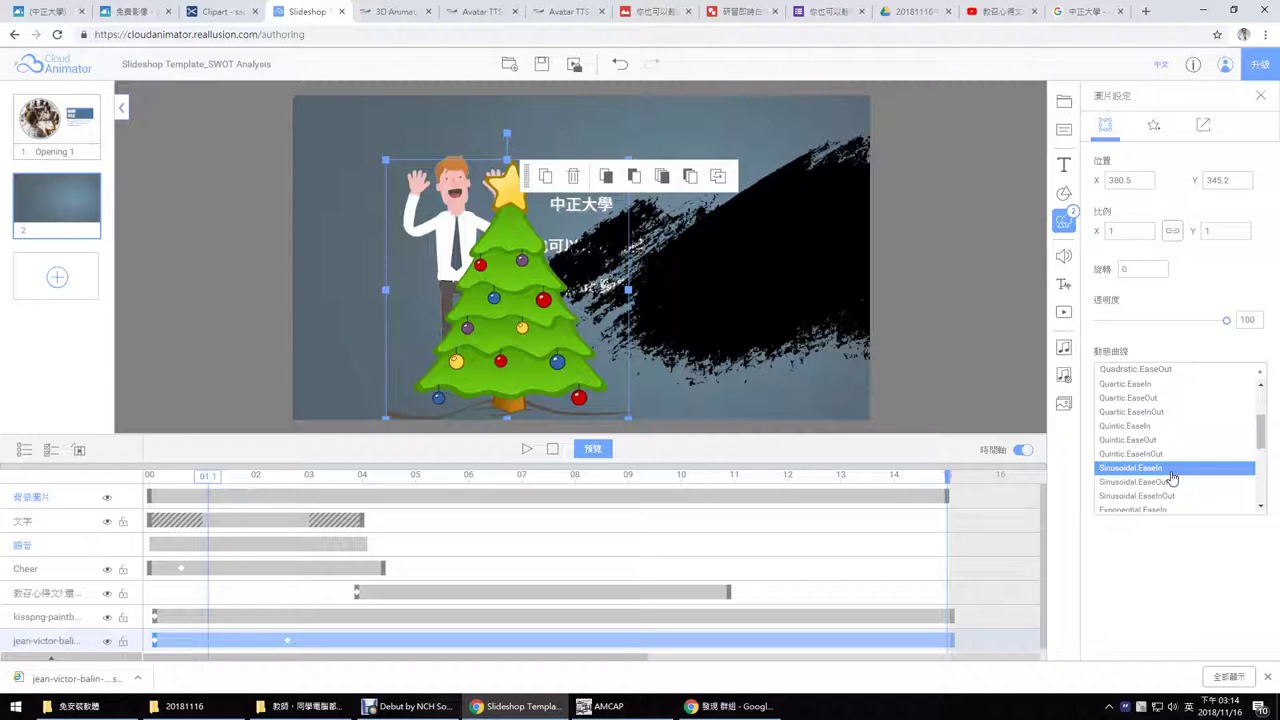
left_click(618, 708)
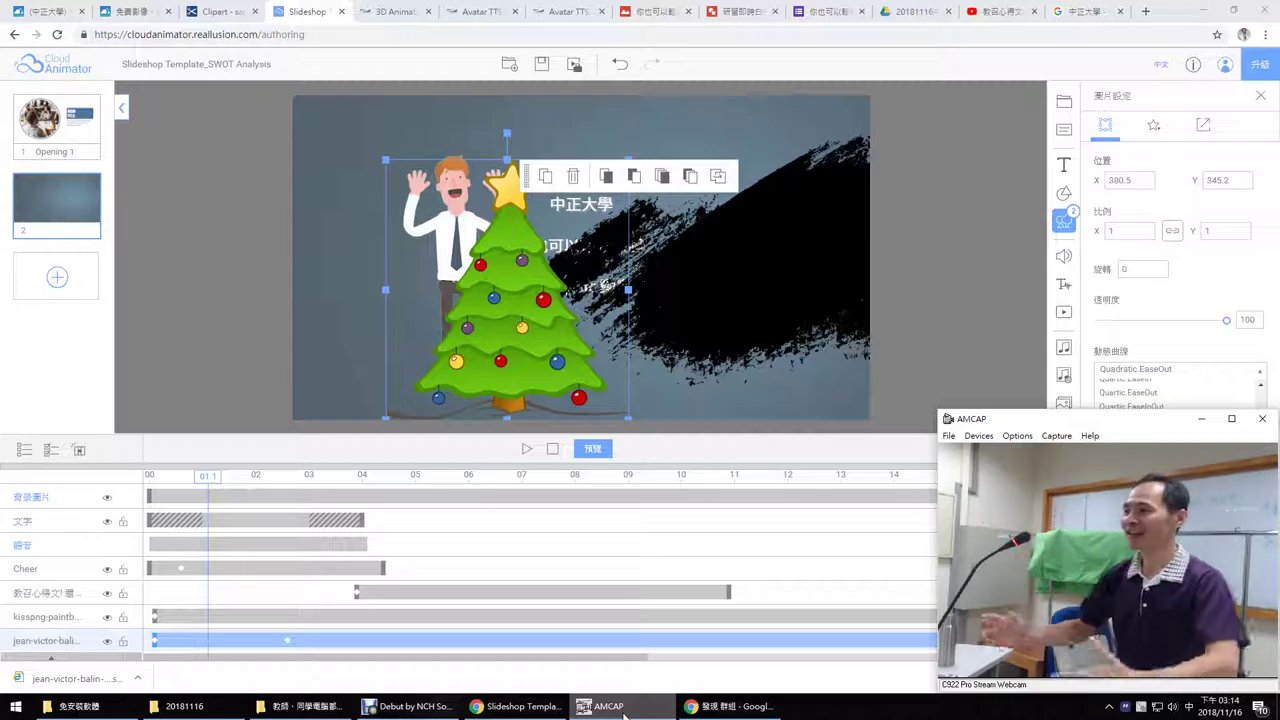
left_click(1137, 369)
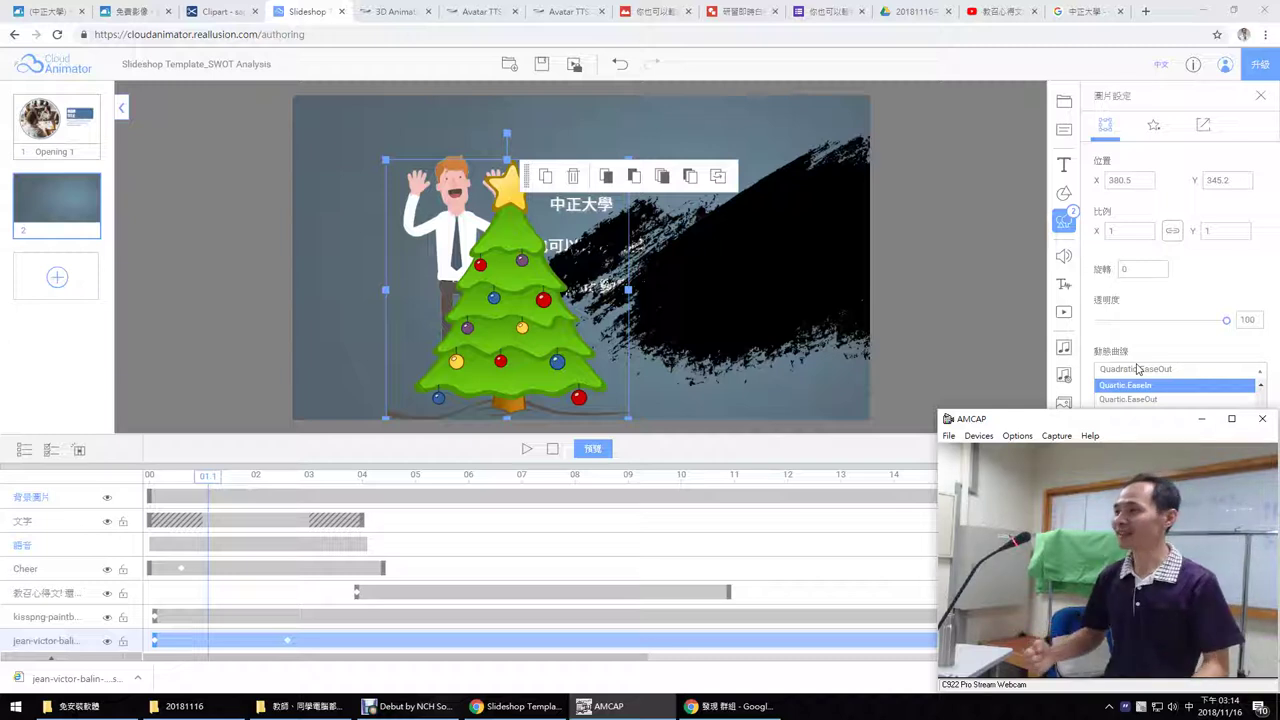
left_click(1201, 418)
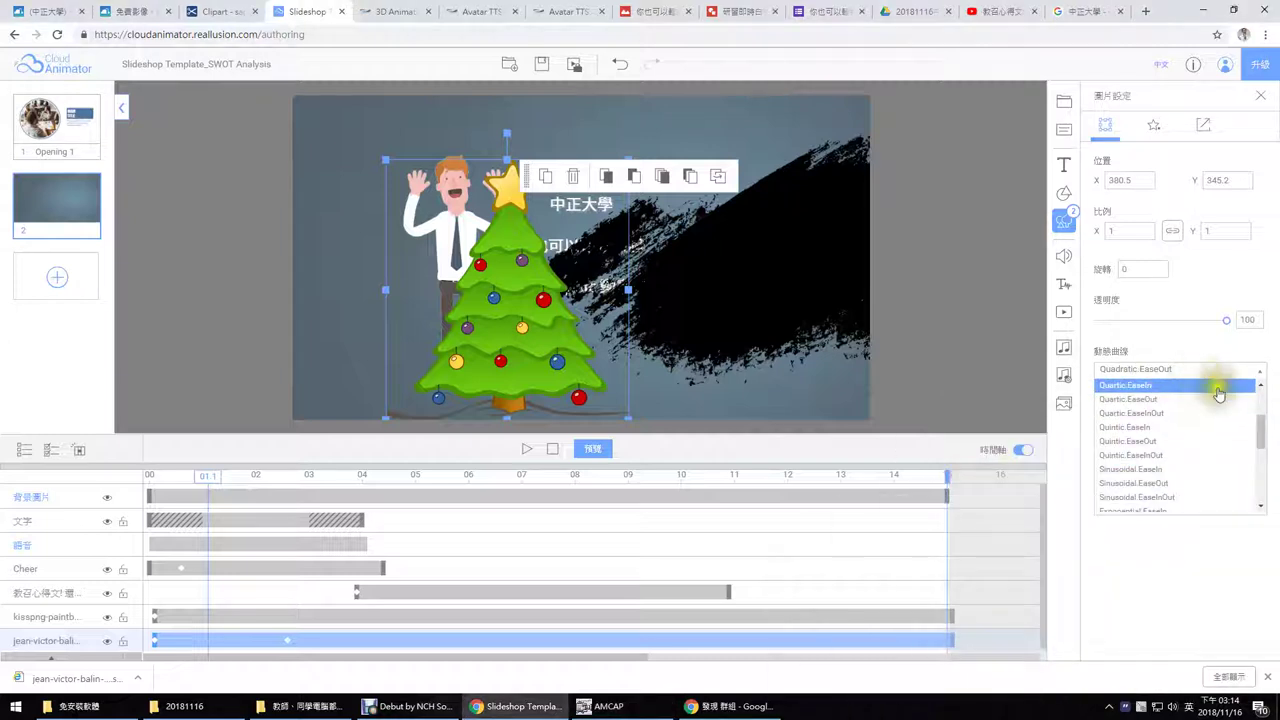
left_click_drag(1263, 435, 1263, 395)
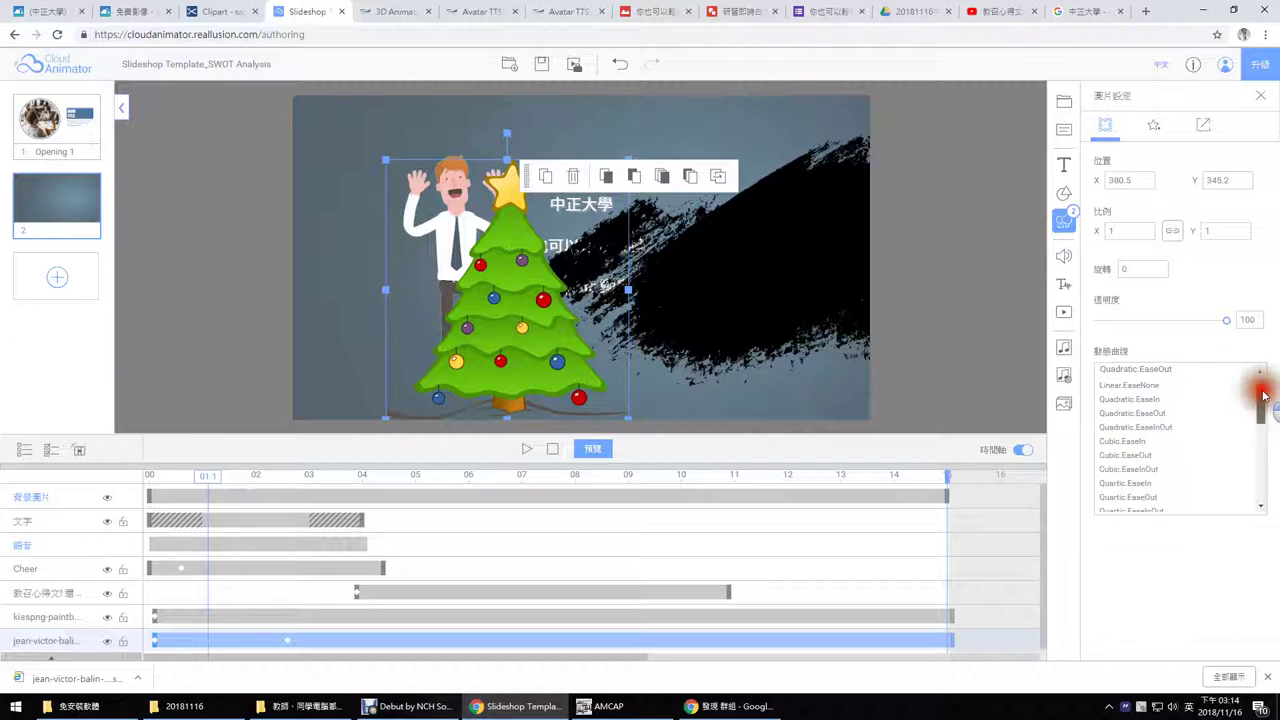
left_click(1174, 432)
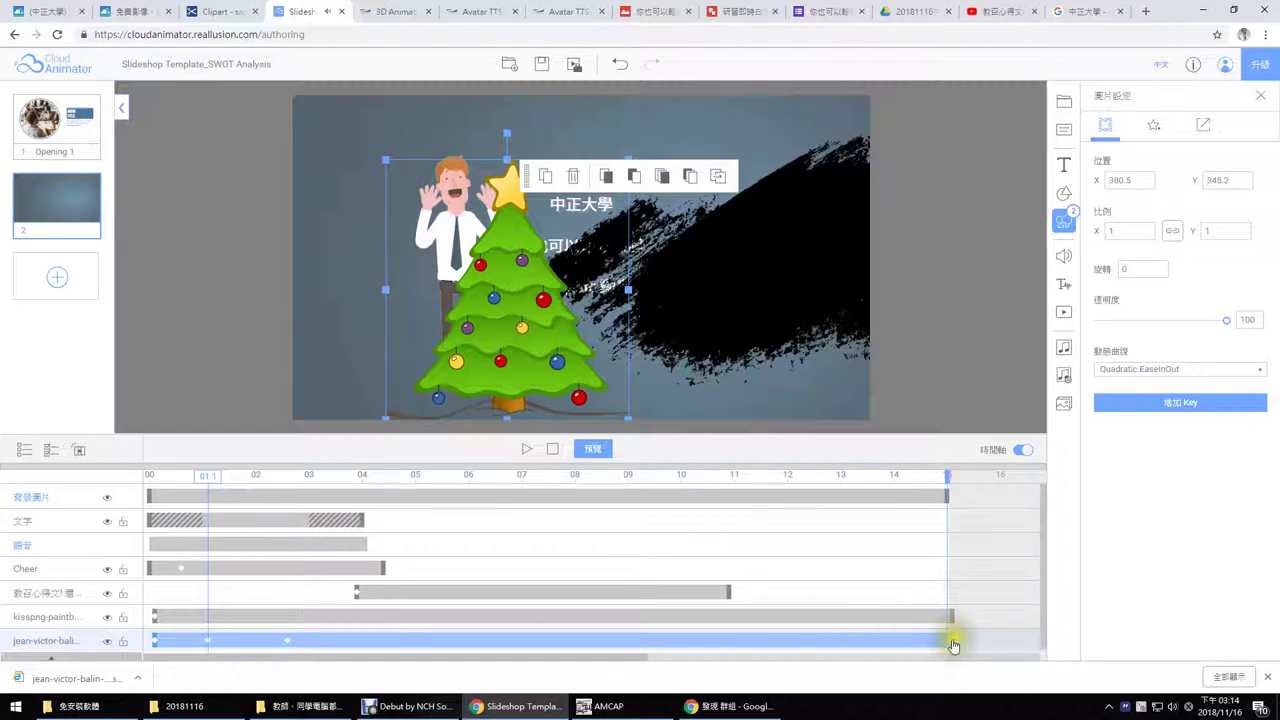
Step: Shorten the Christmas tree's track to end at about 4 s, and play the slide
left_click_drag(953, 646, 366, 646)
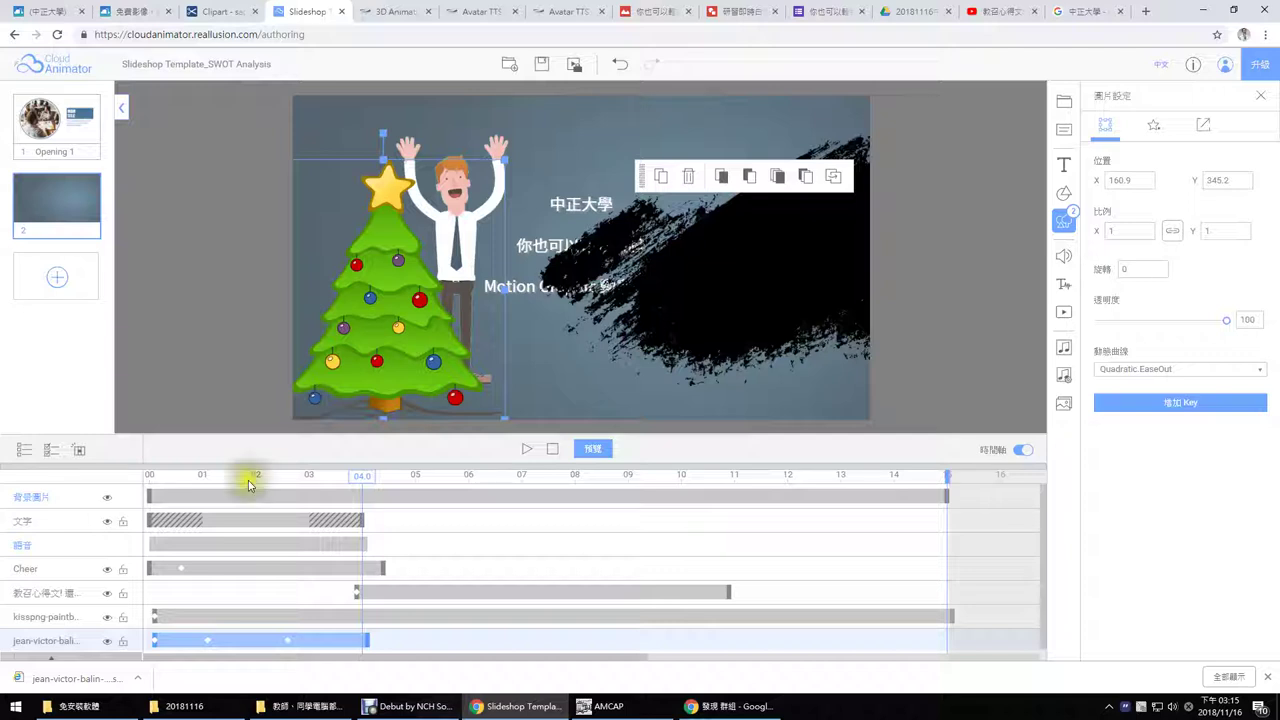
left_click(525, 451)
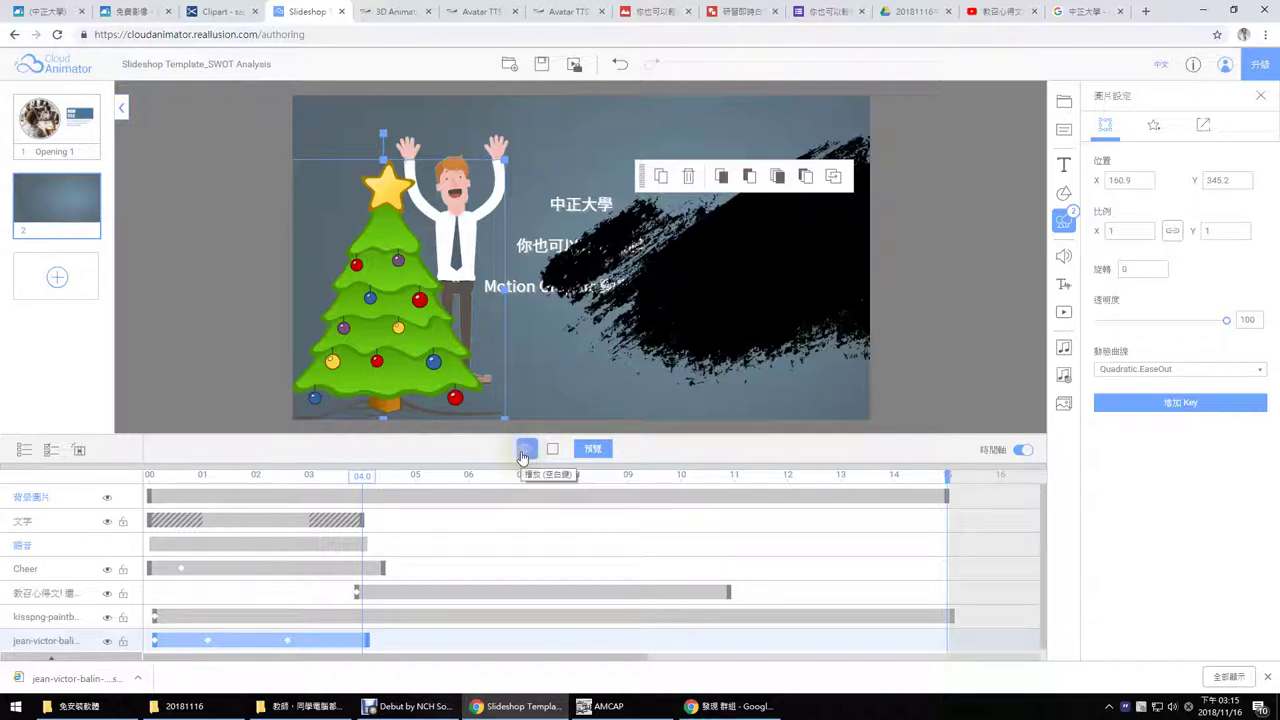